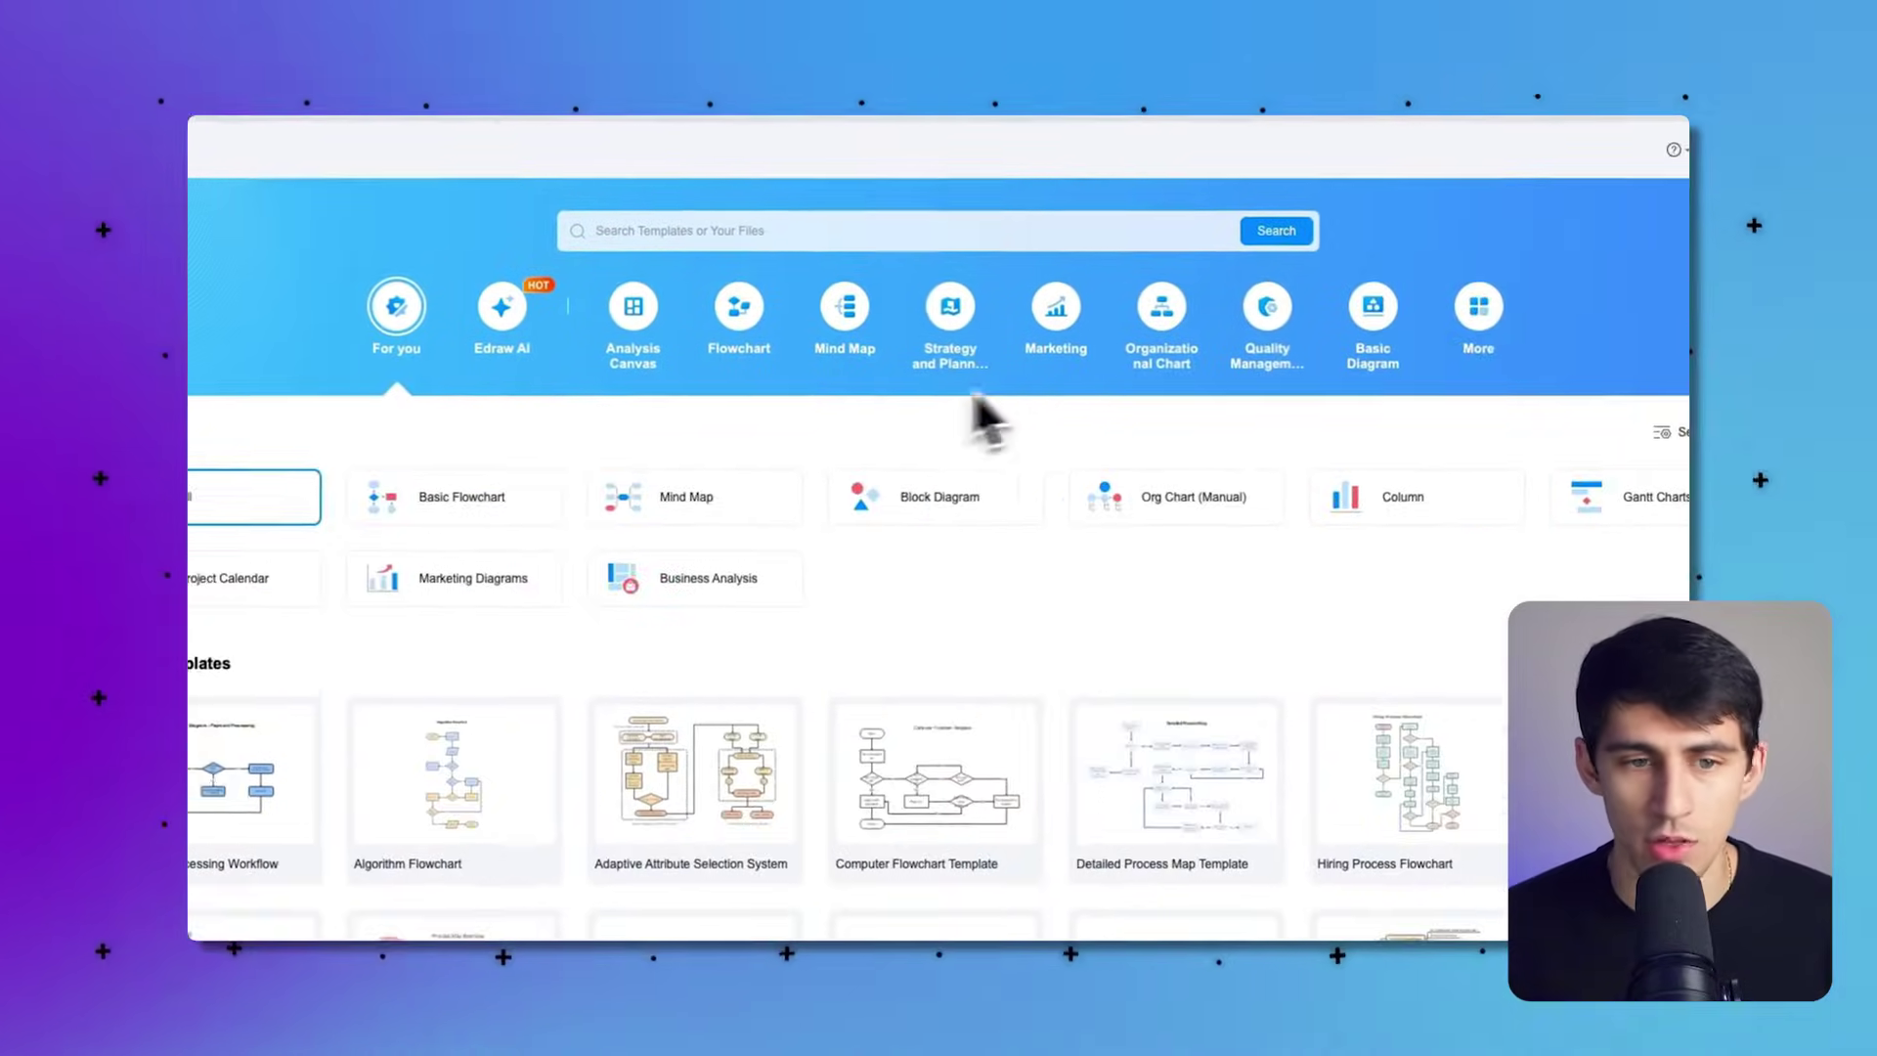
Step: Create a blank UML Component Diagram from the uml template search results
scroll(720, 461, down, 10)
scroll(704, 479, up, 10)
mouse_move(1344, 259)
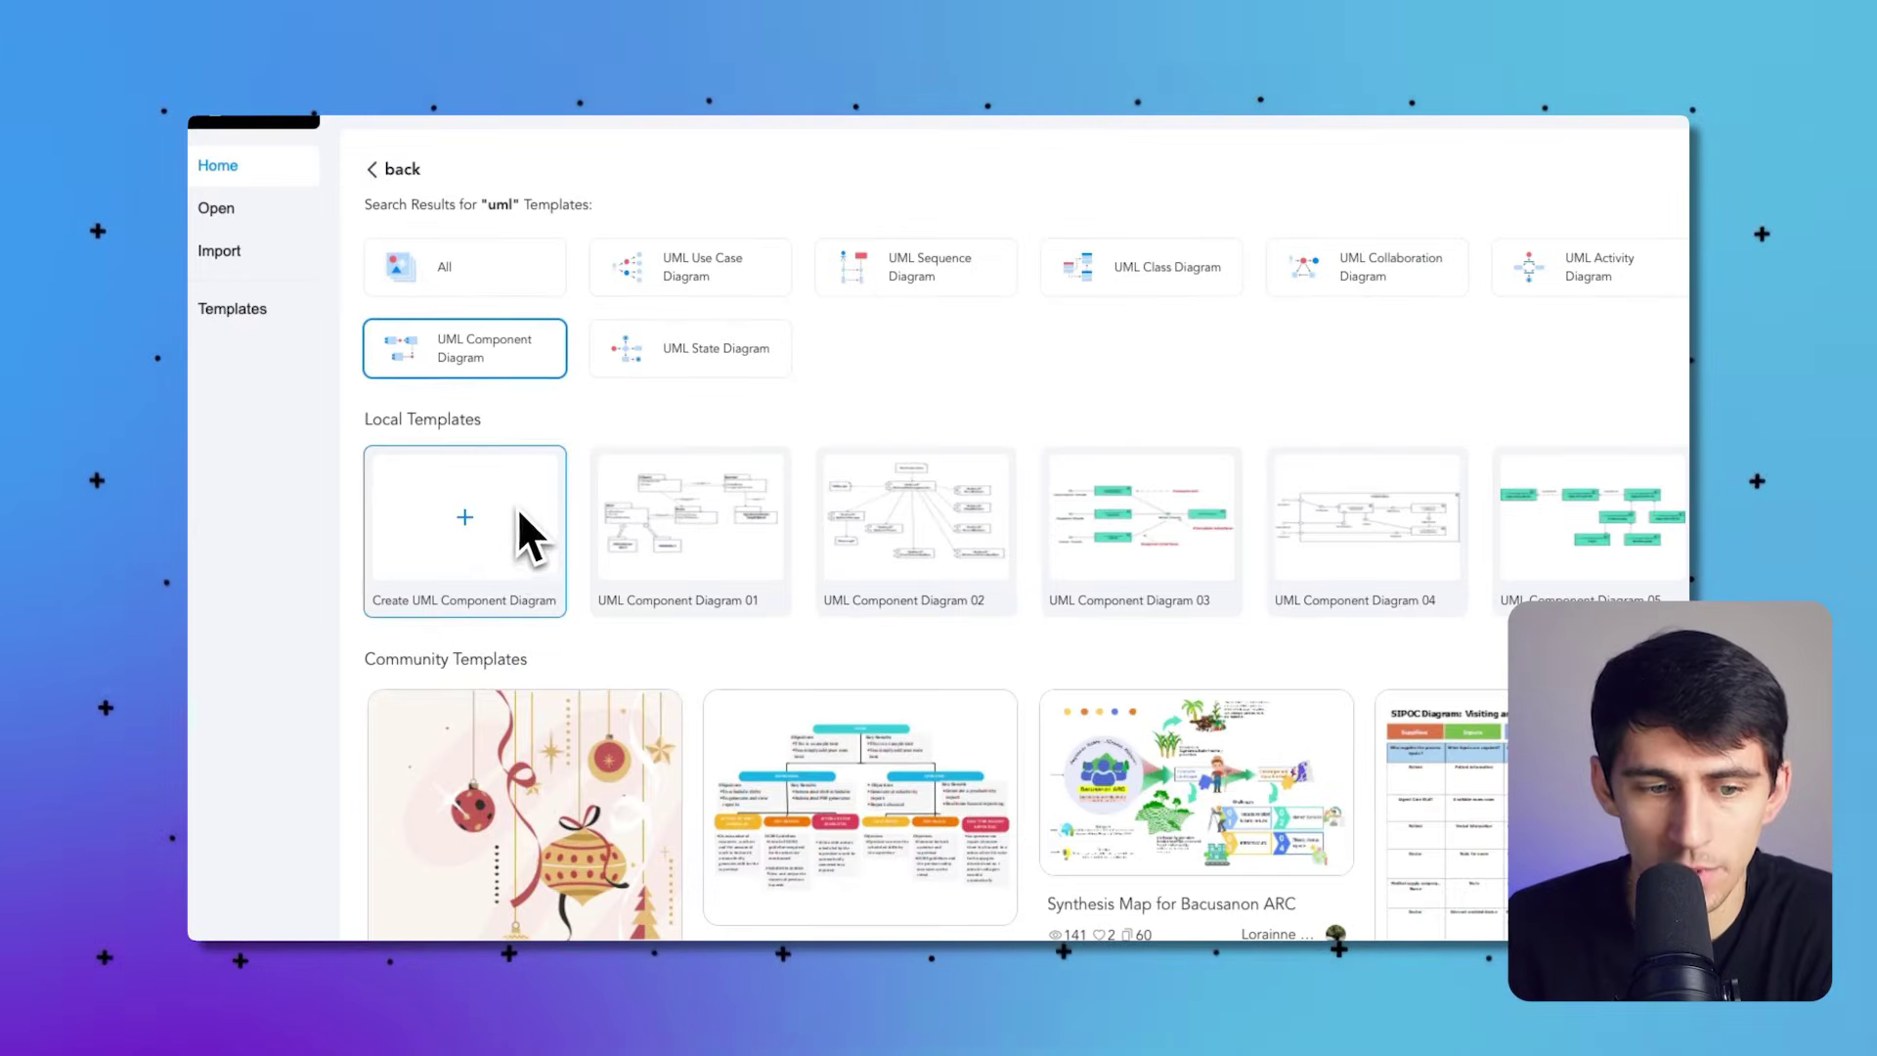
click(474, 528)
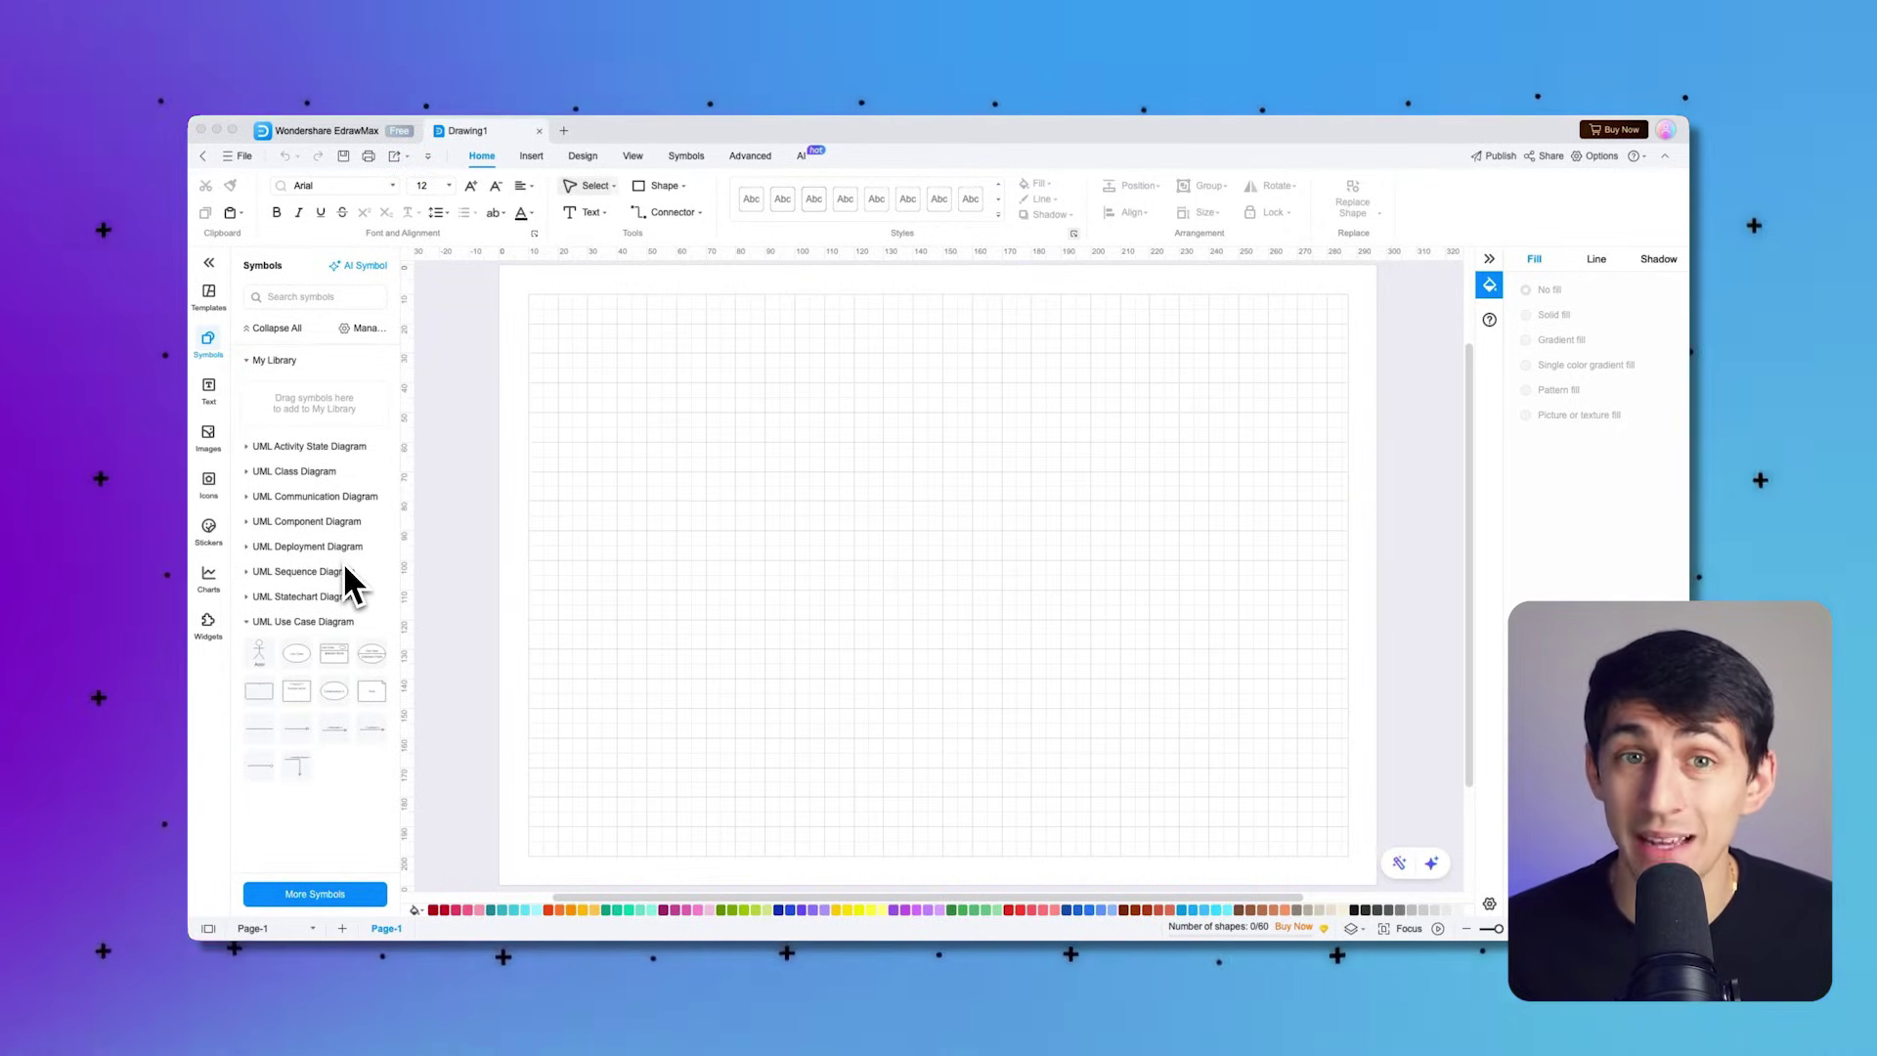
Step: Drag an Activity, two State shapes and an object shape onto the page
click(309, 446)
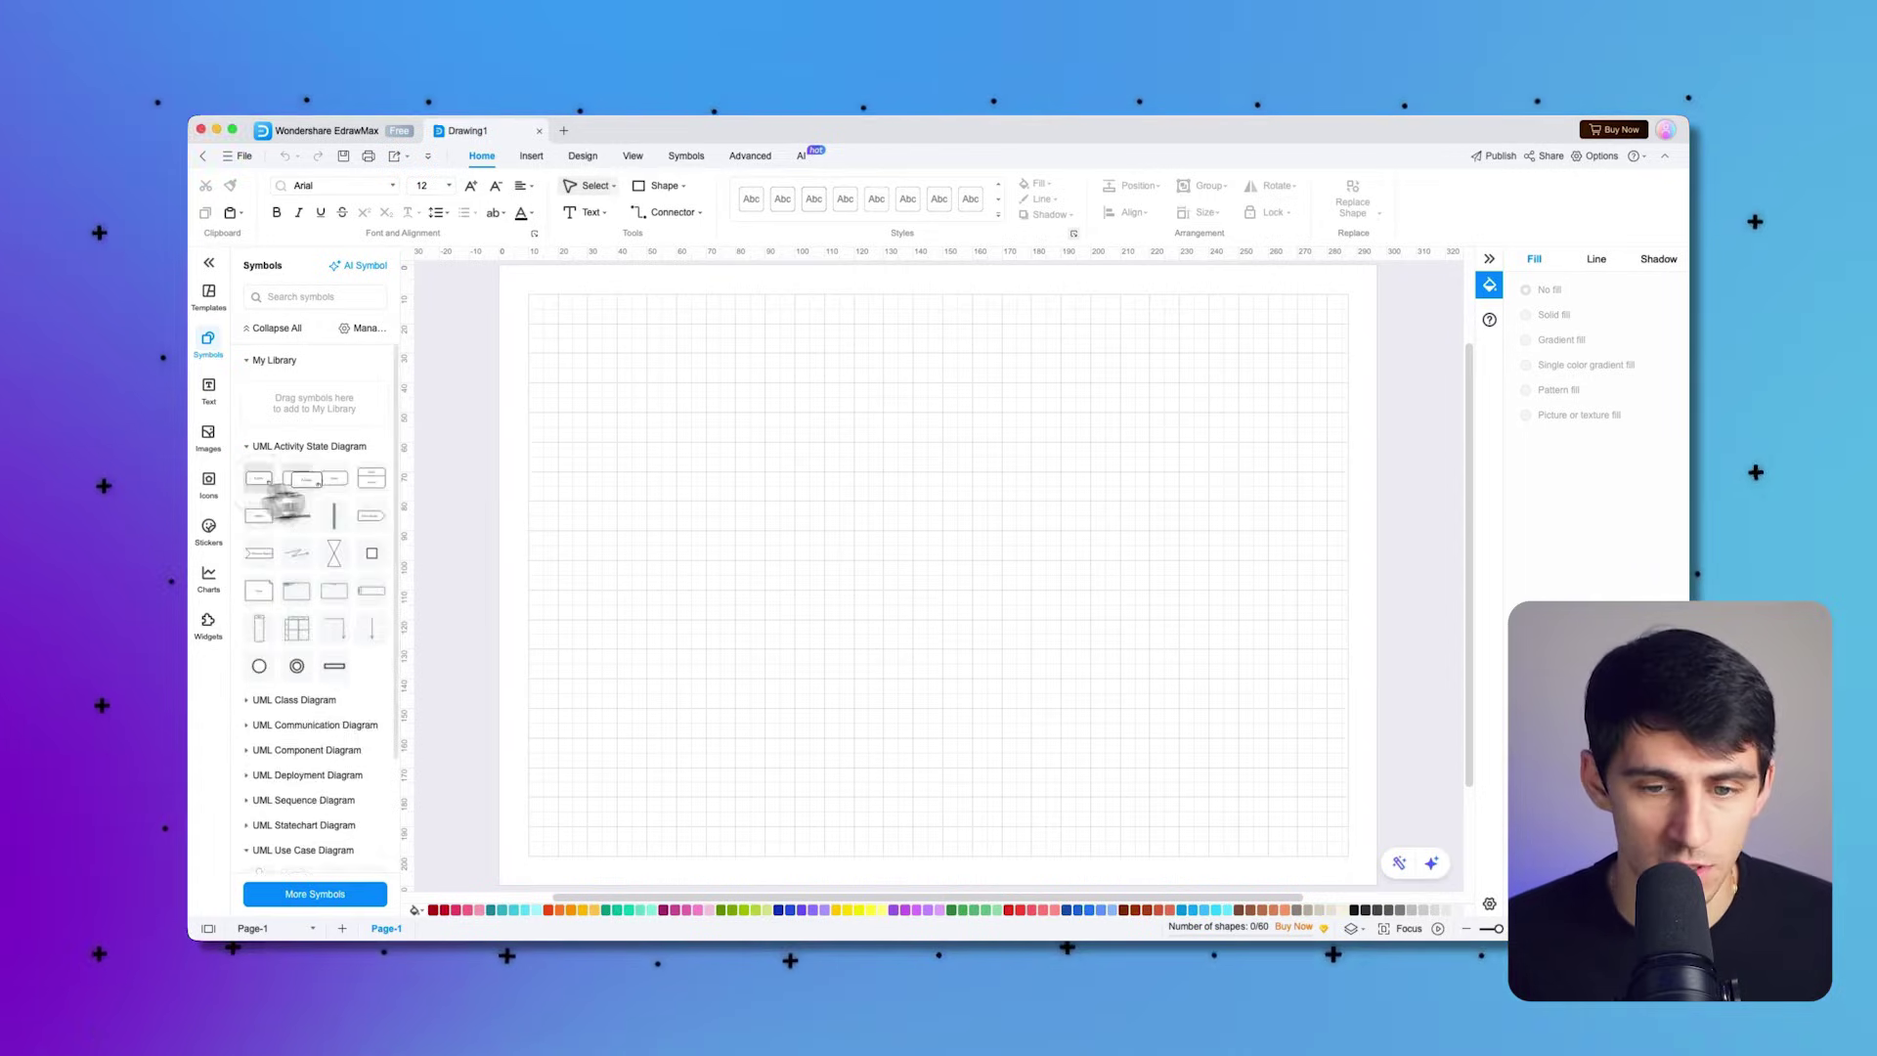
drag(277, 490, 769, 424)
drag(353, 500, 1134, 462)
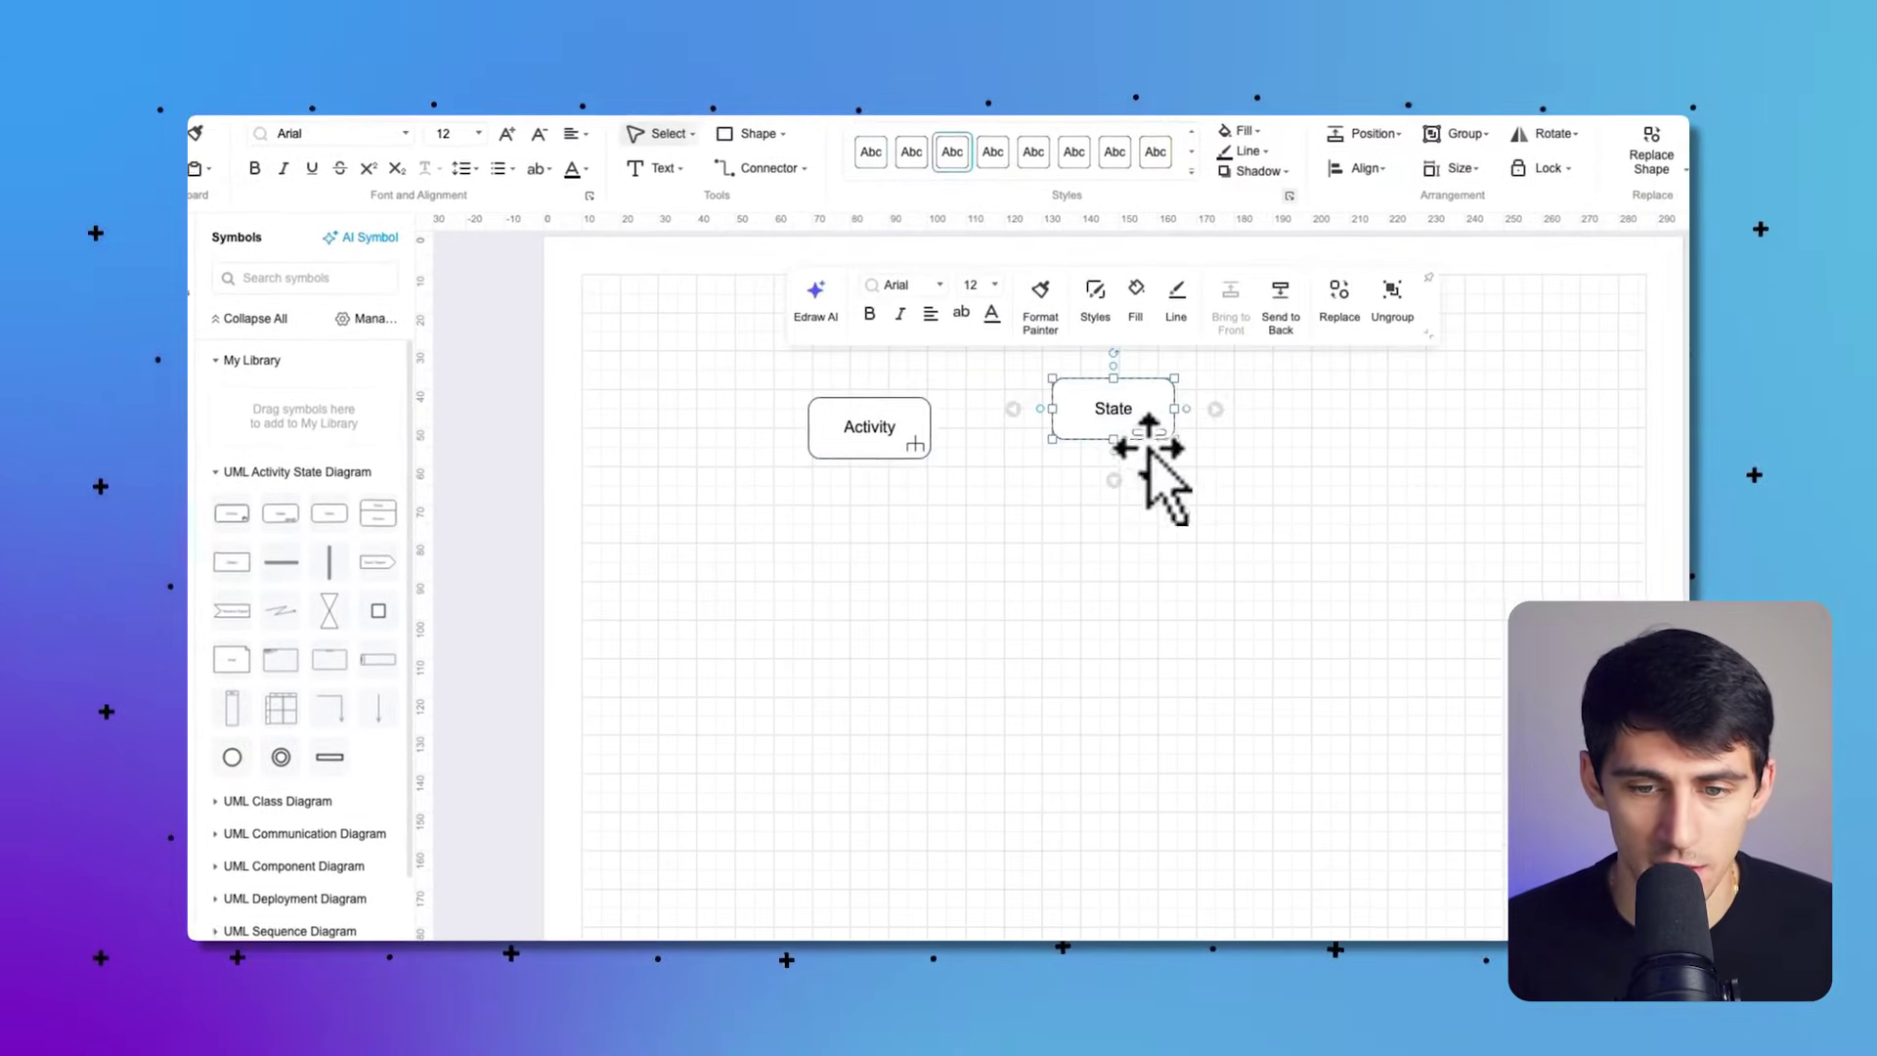
drag(333, 512, 1417, 461)
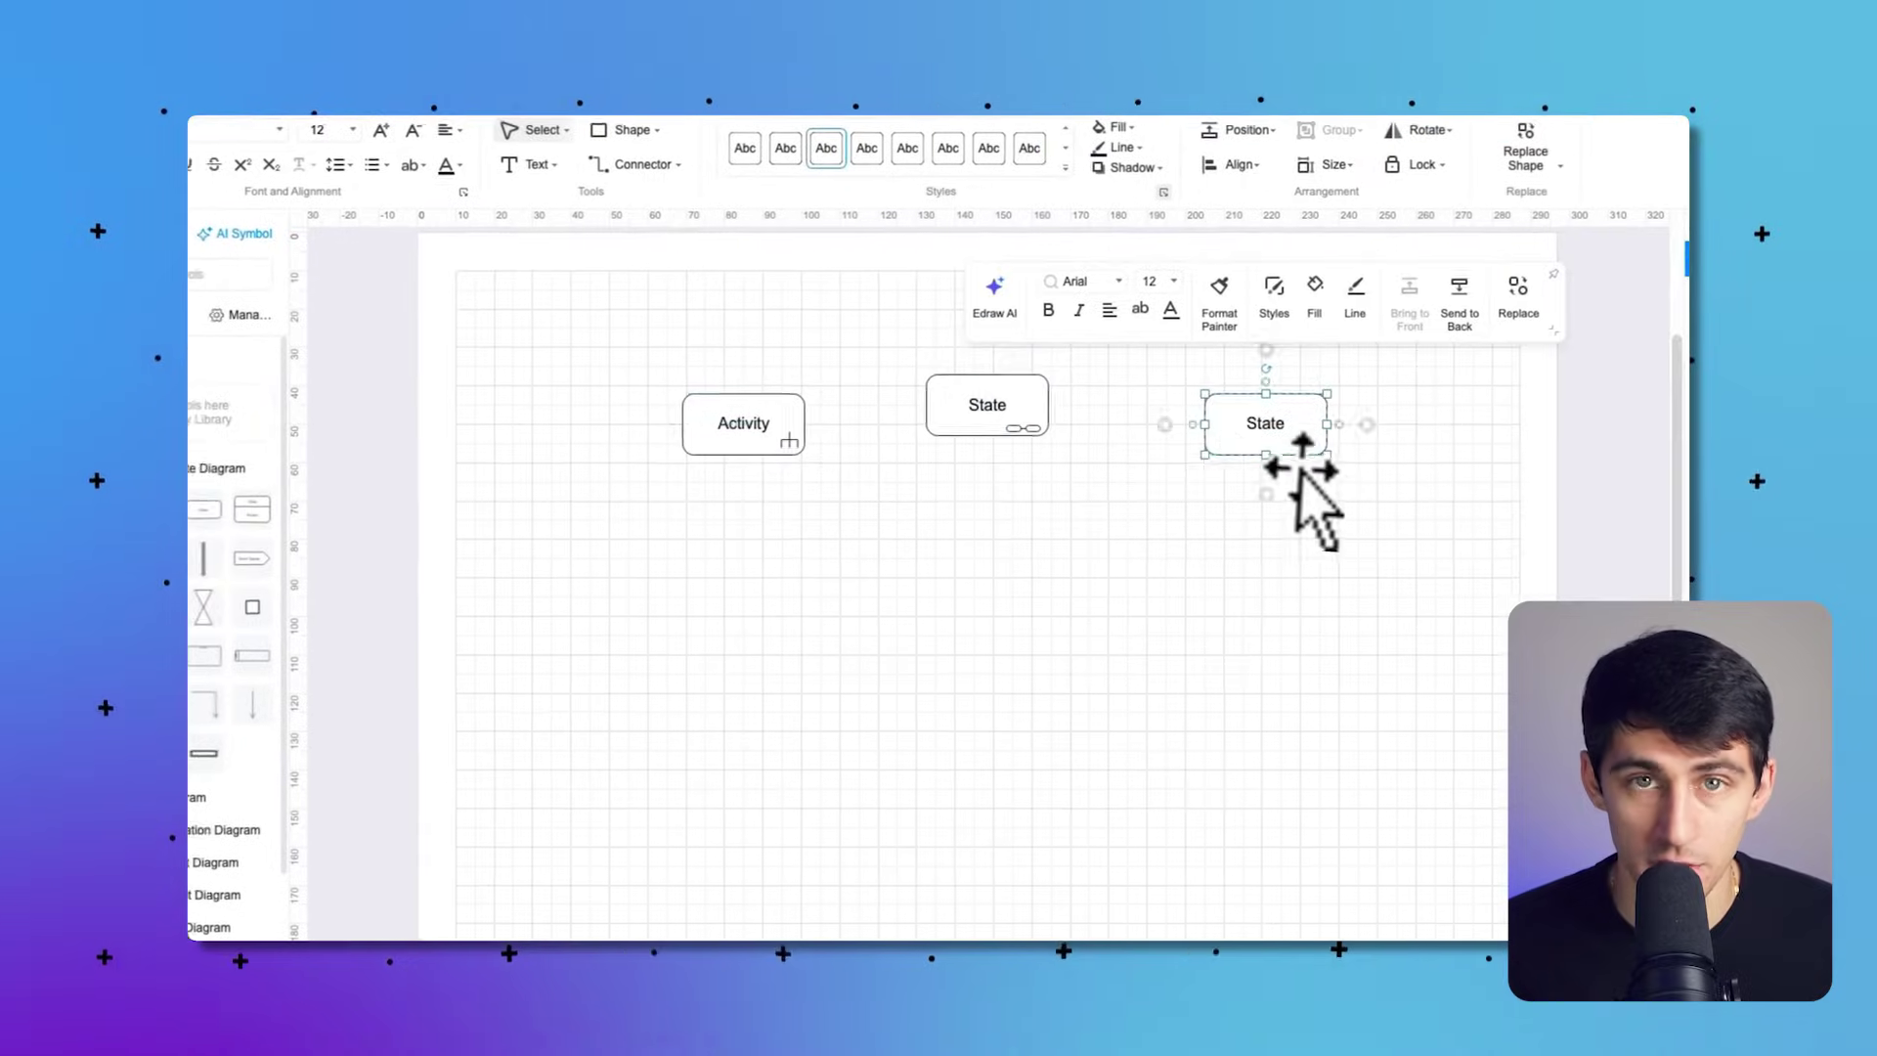
drag(283, 508, 940, 508)
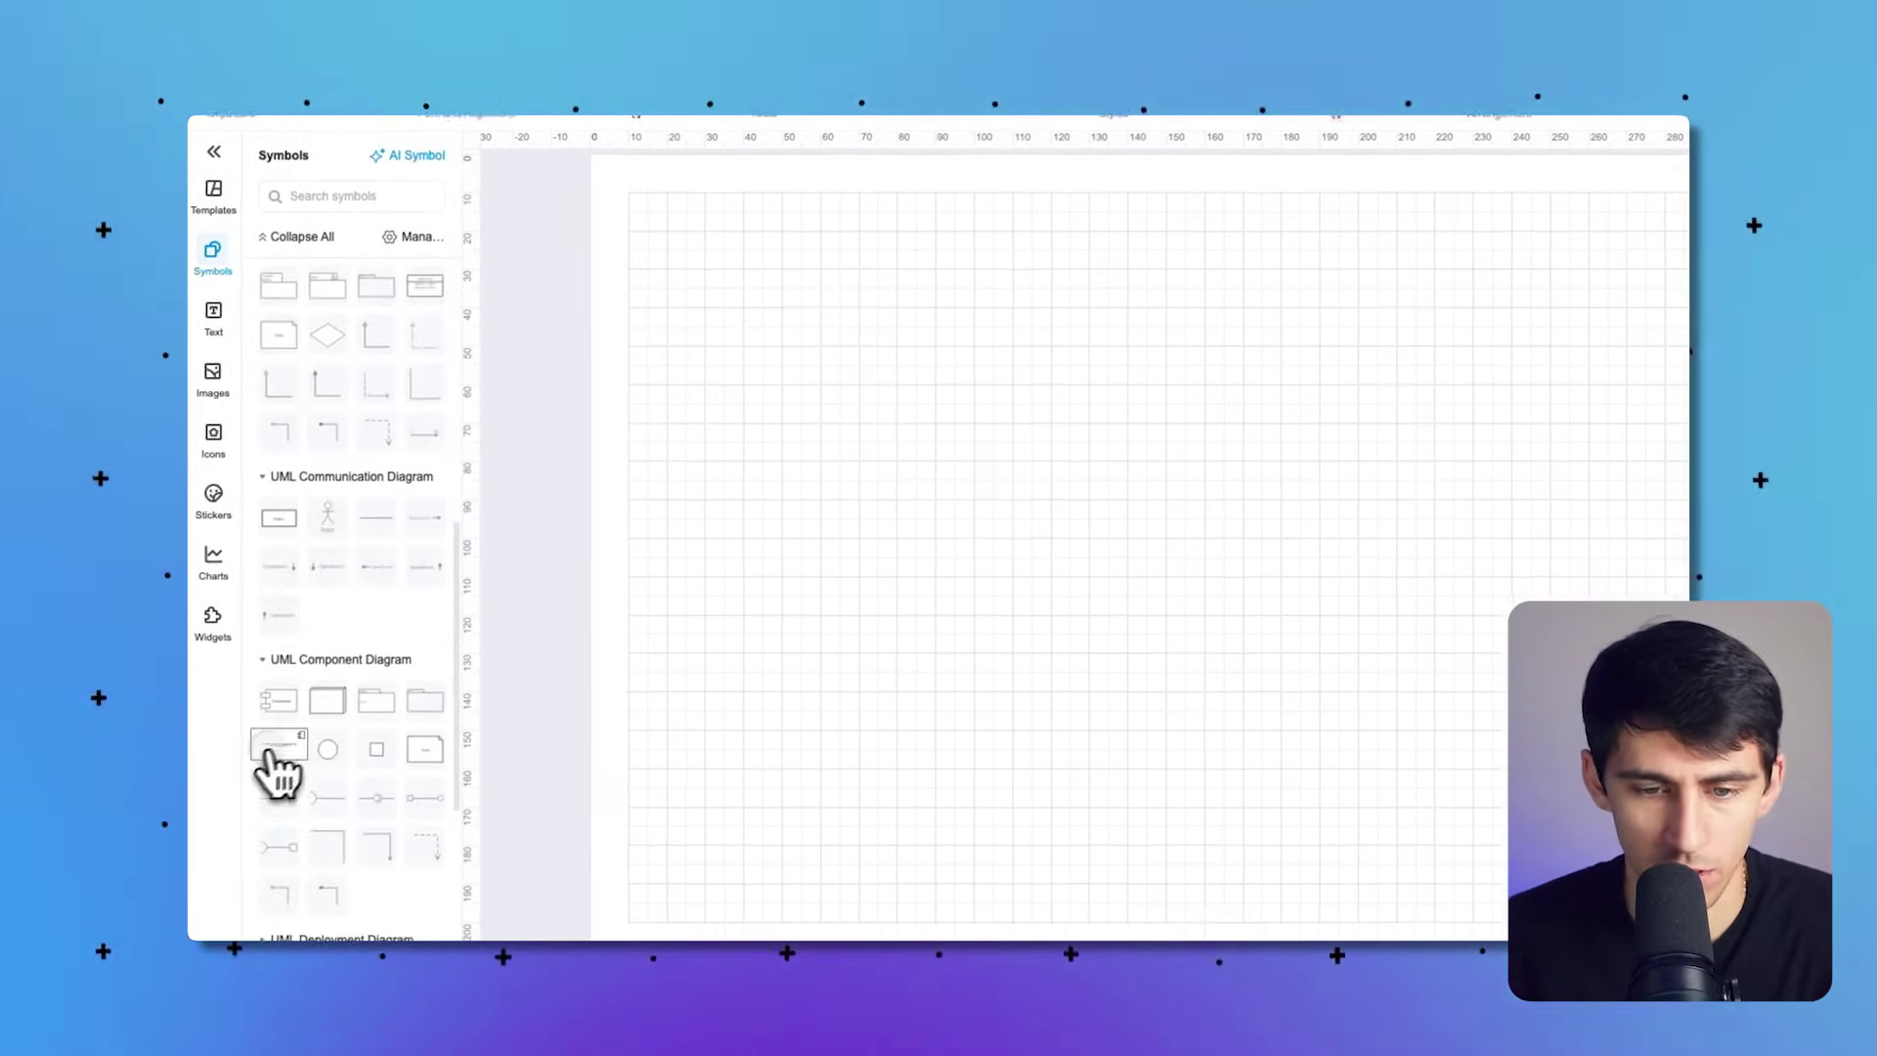
Step: Place three component shapes (top left, top right, lower right) and edit the first label
drag(279, 761, 941, 416)
drag(279, 698, 1446, 410)
drag(280, 698, 1425, 667)
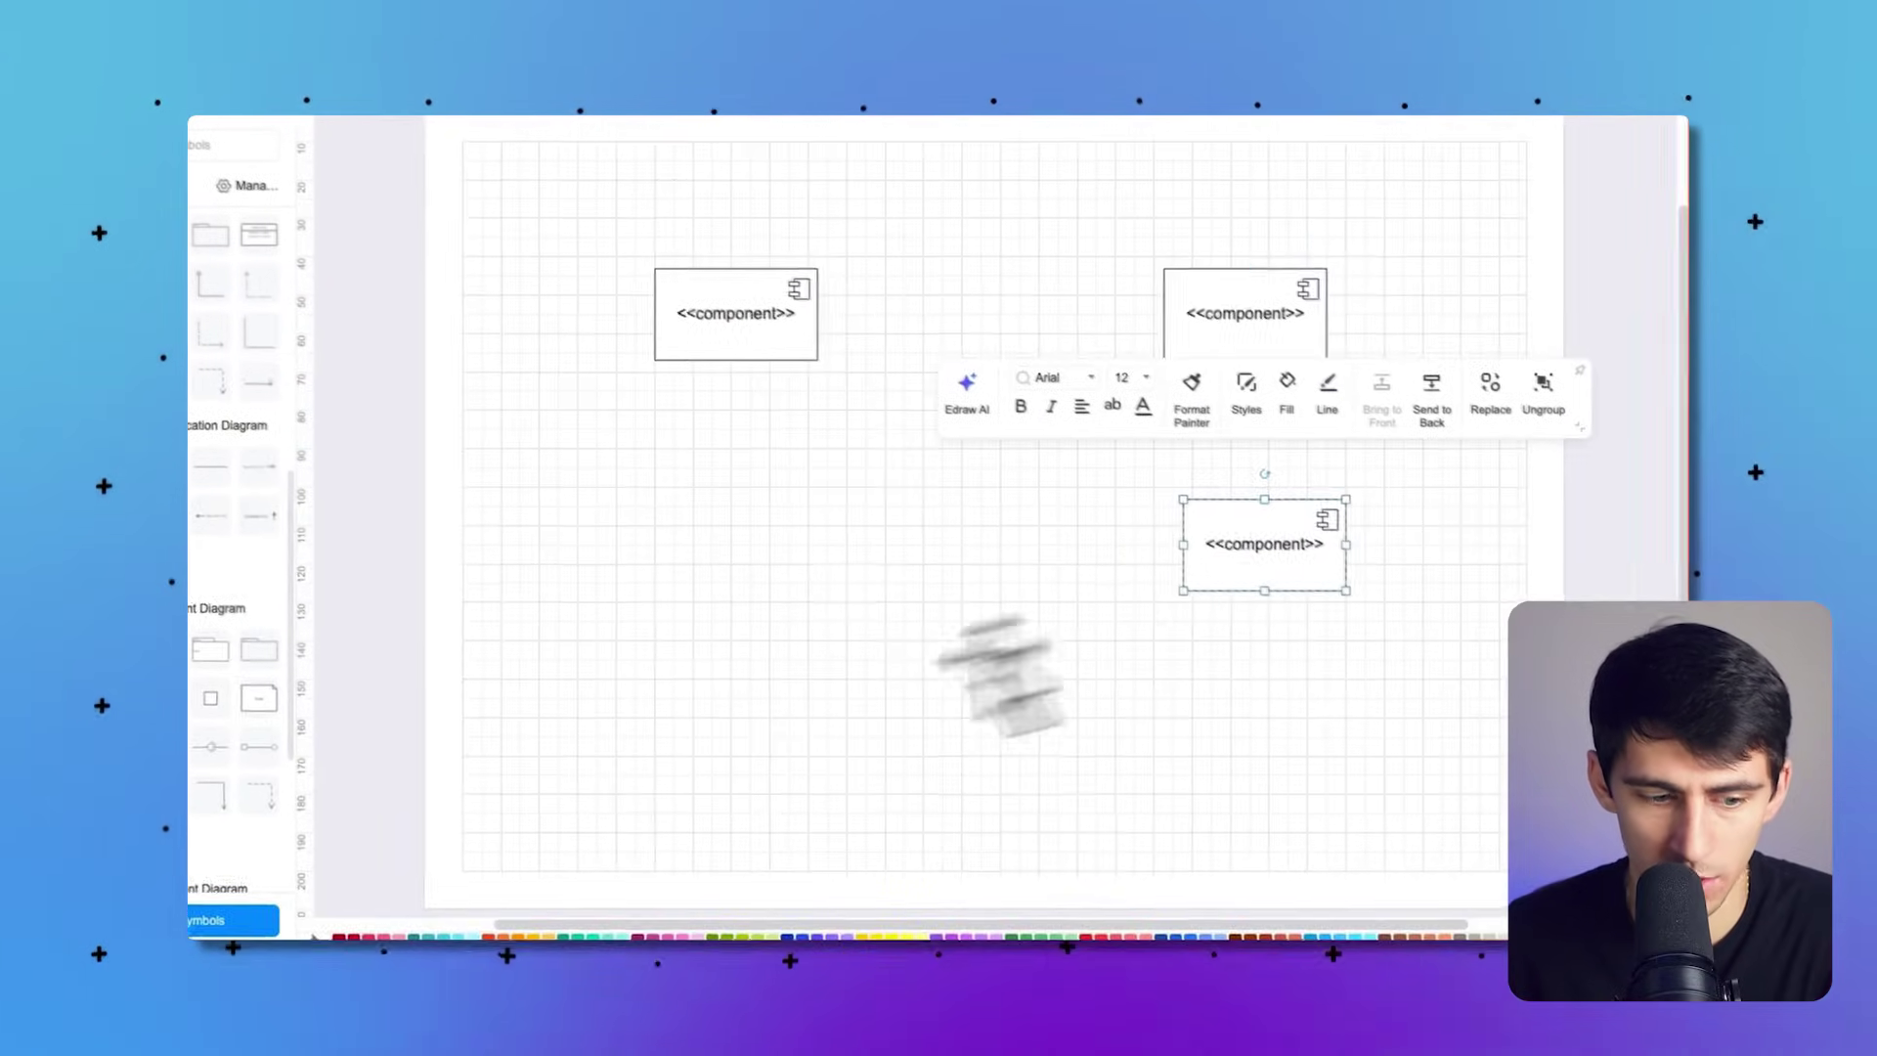
double_click(880, 364)
Step: Label components 'storefront' and 'Catalogue', enter 'Online Store', and widen the Storefront box
text(storefront)
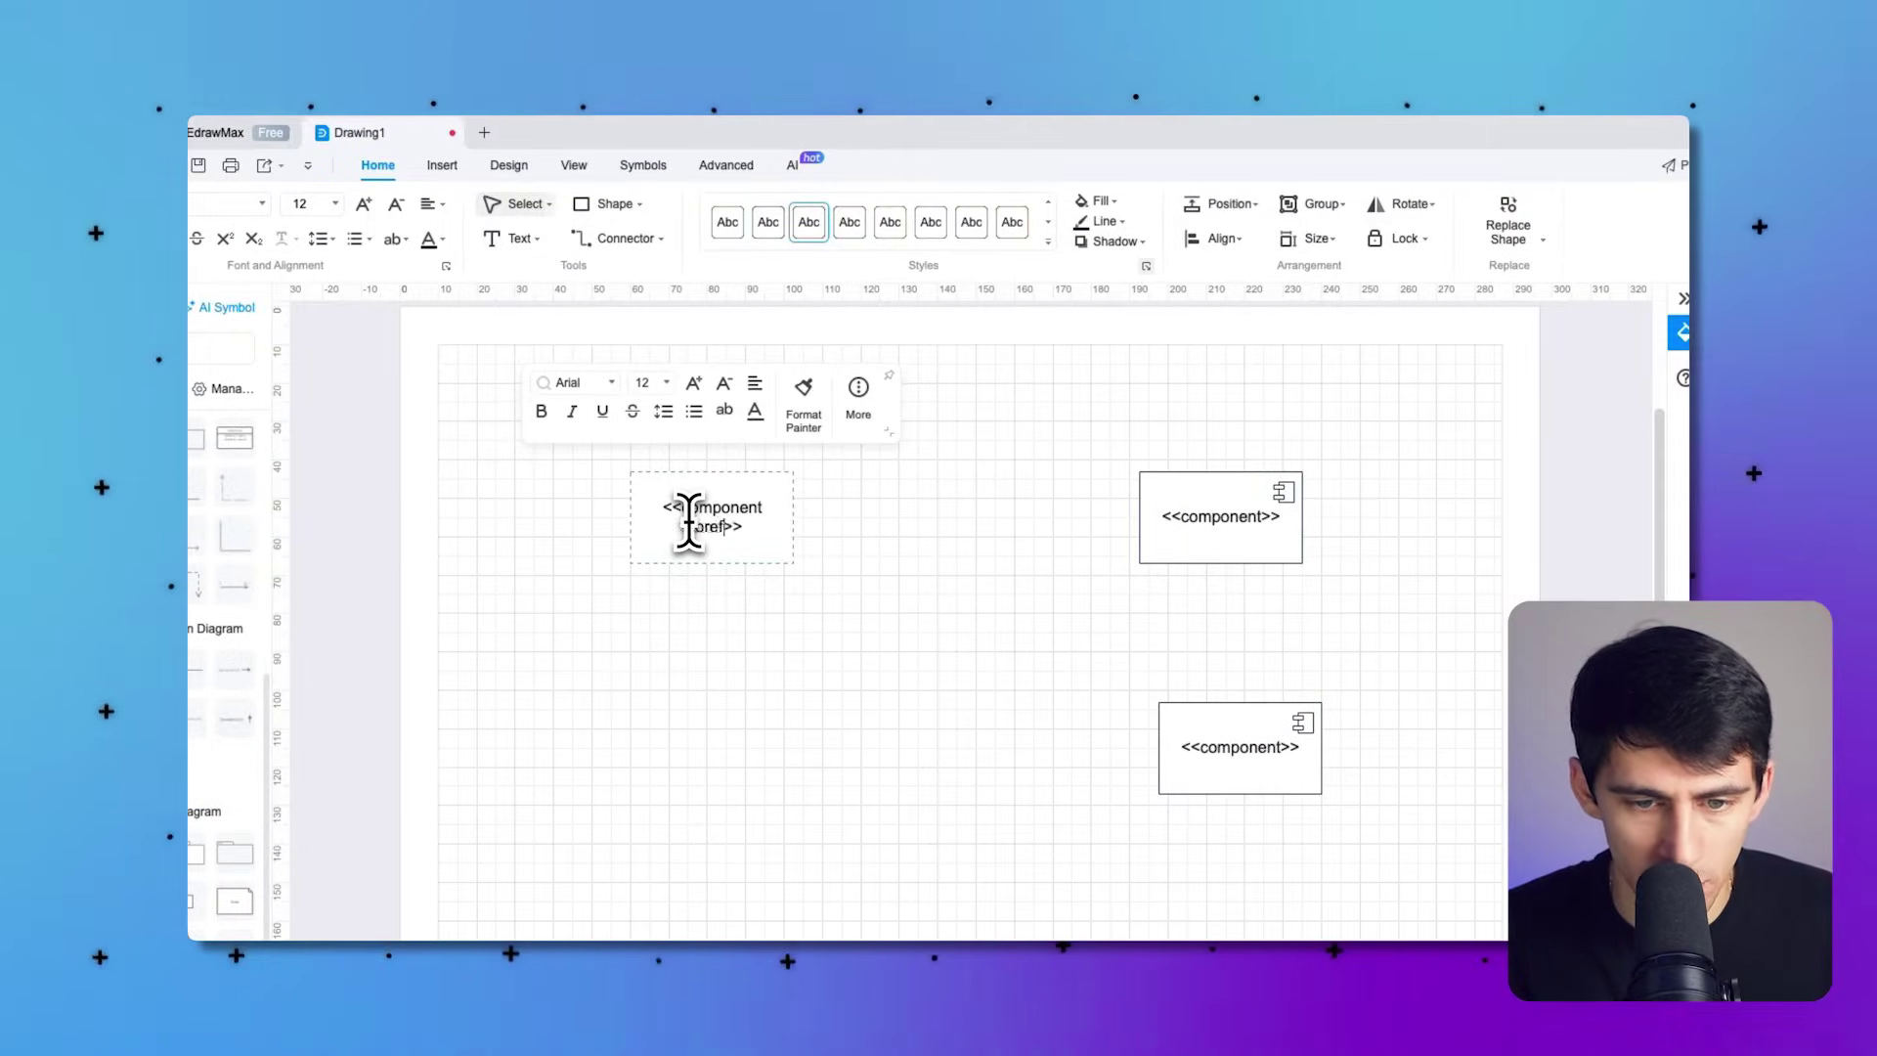
double_click(1251, 513)
text(Ca)
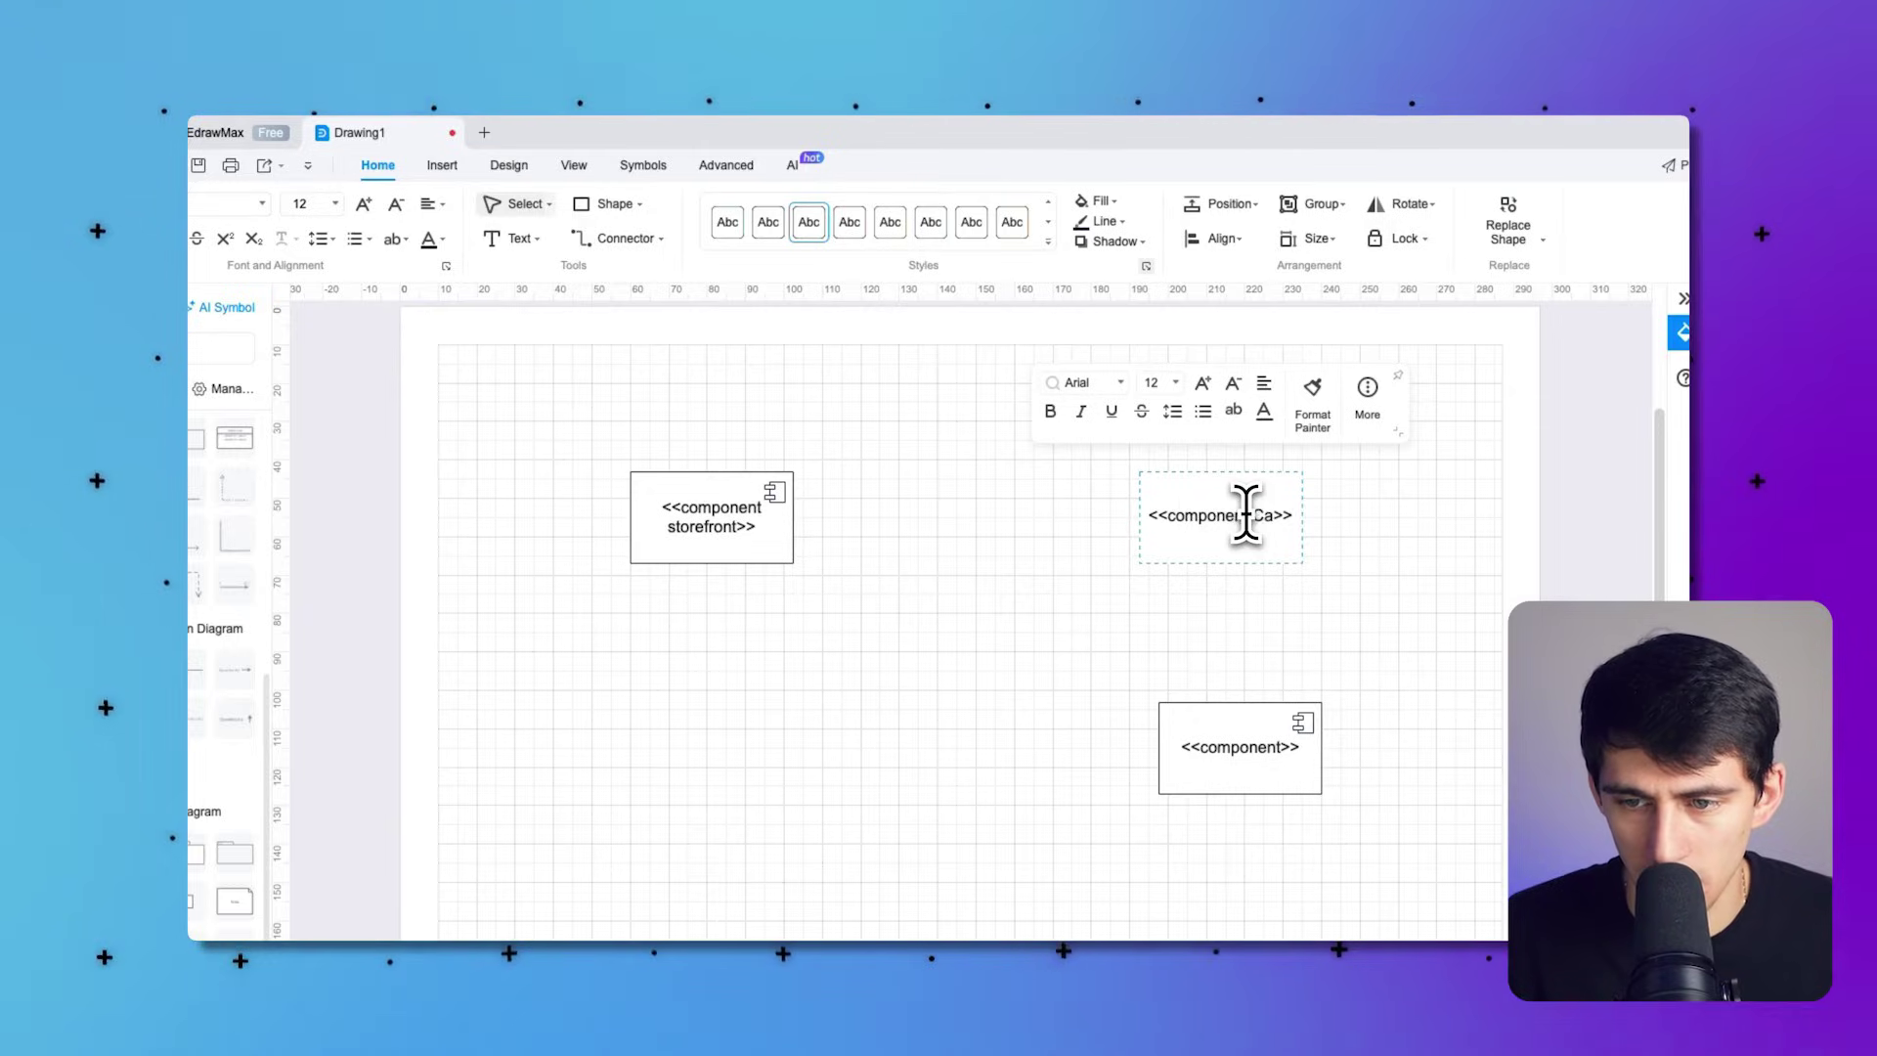
text(talogue)
double_click(1261, 747)
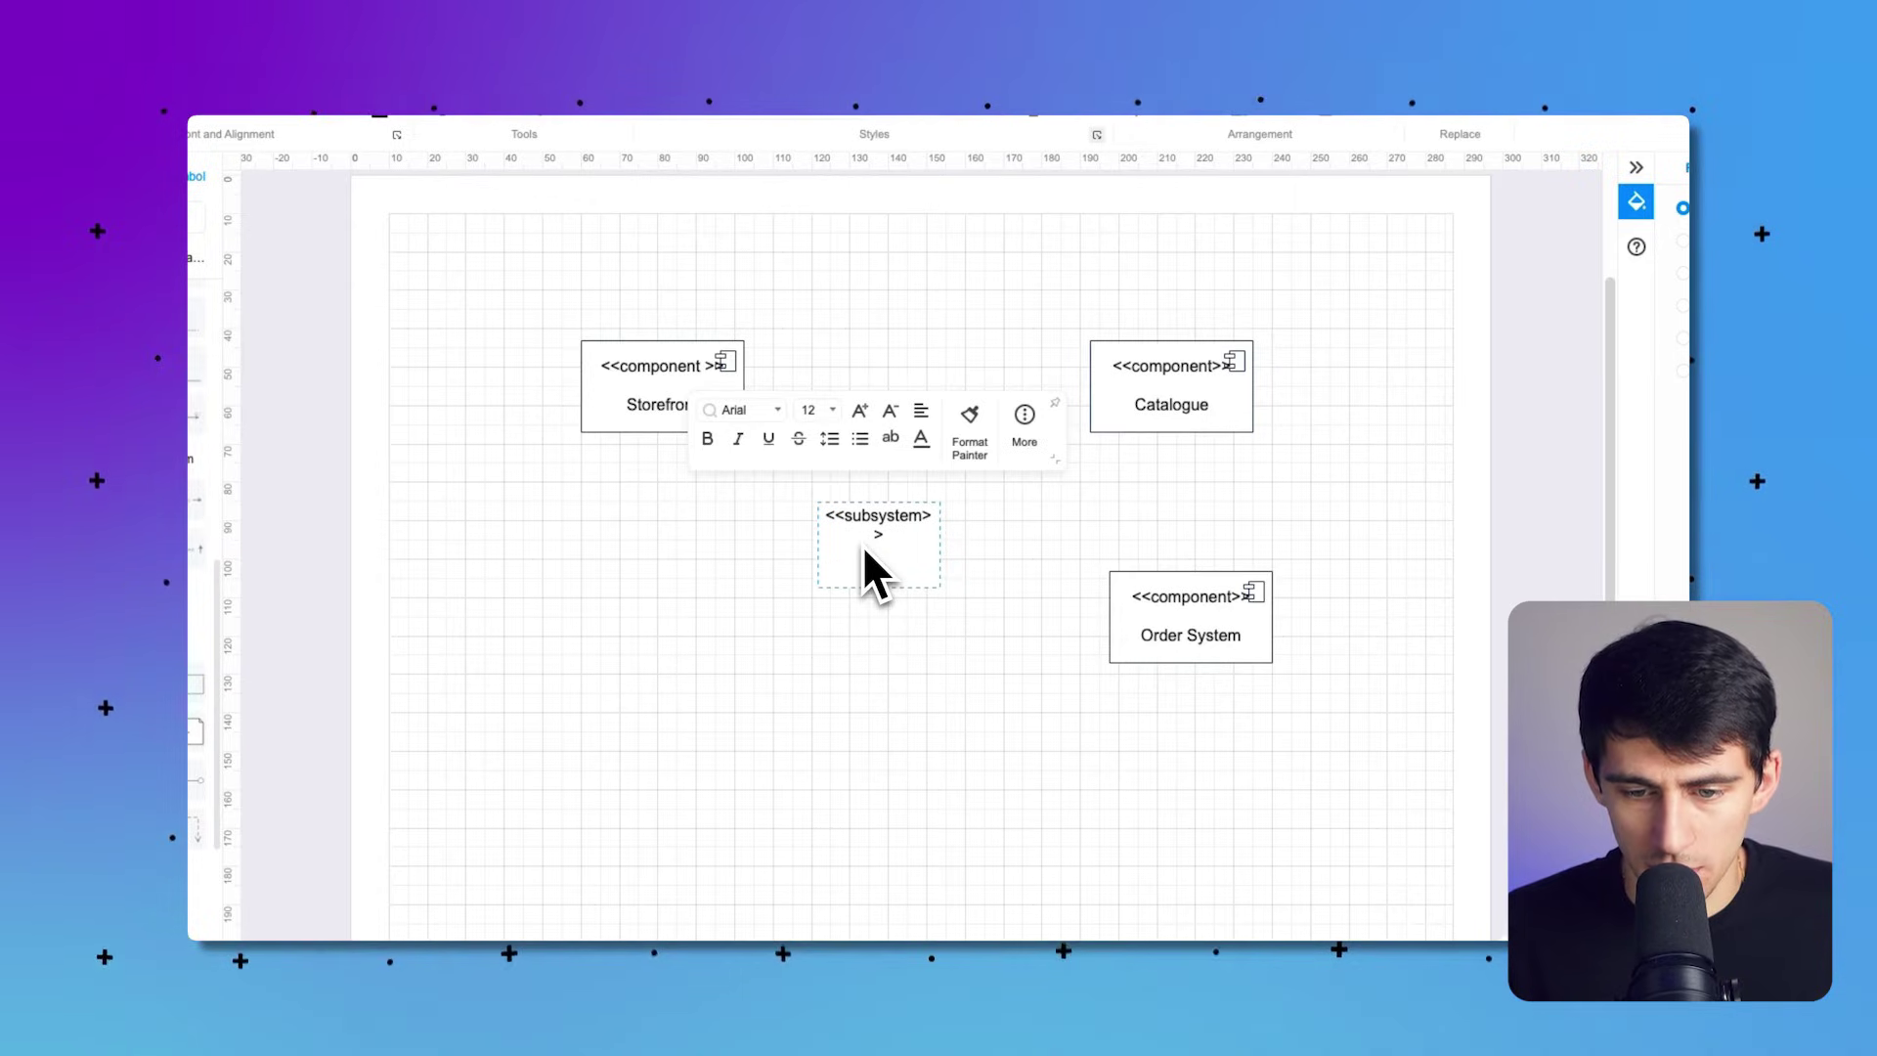
text(Online Store)
click(664, 416)
drag(744, 386, 789, 386)
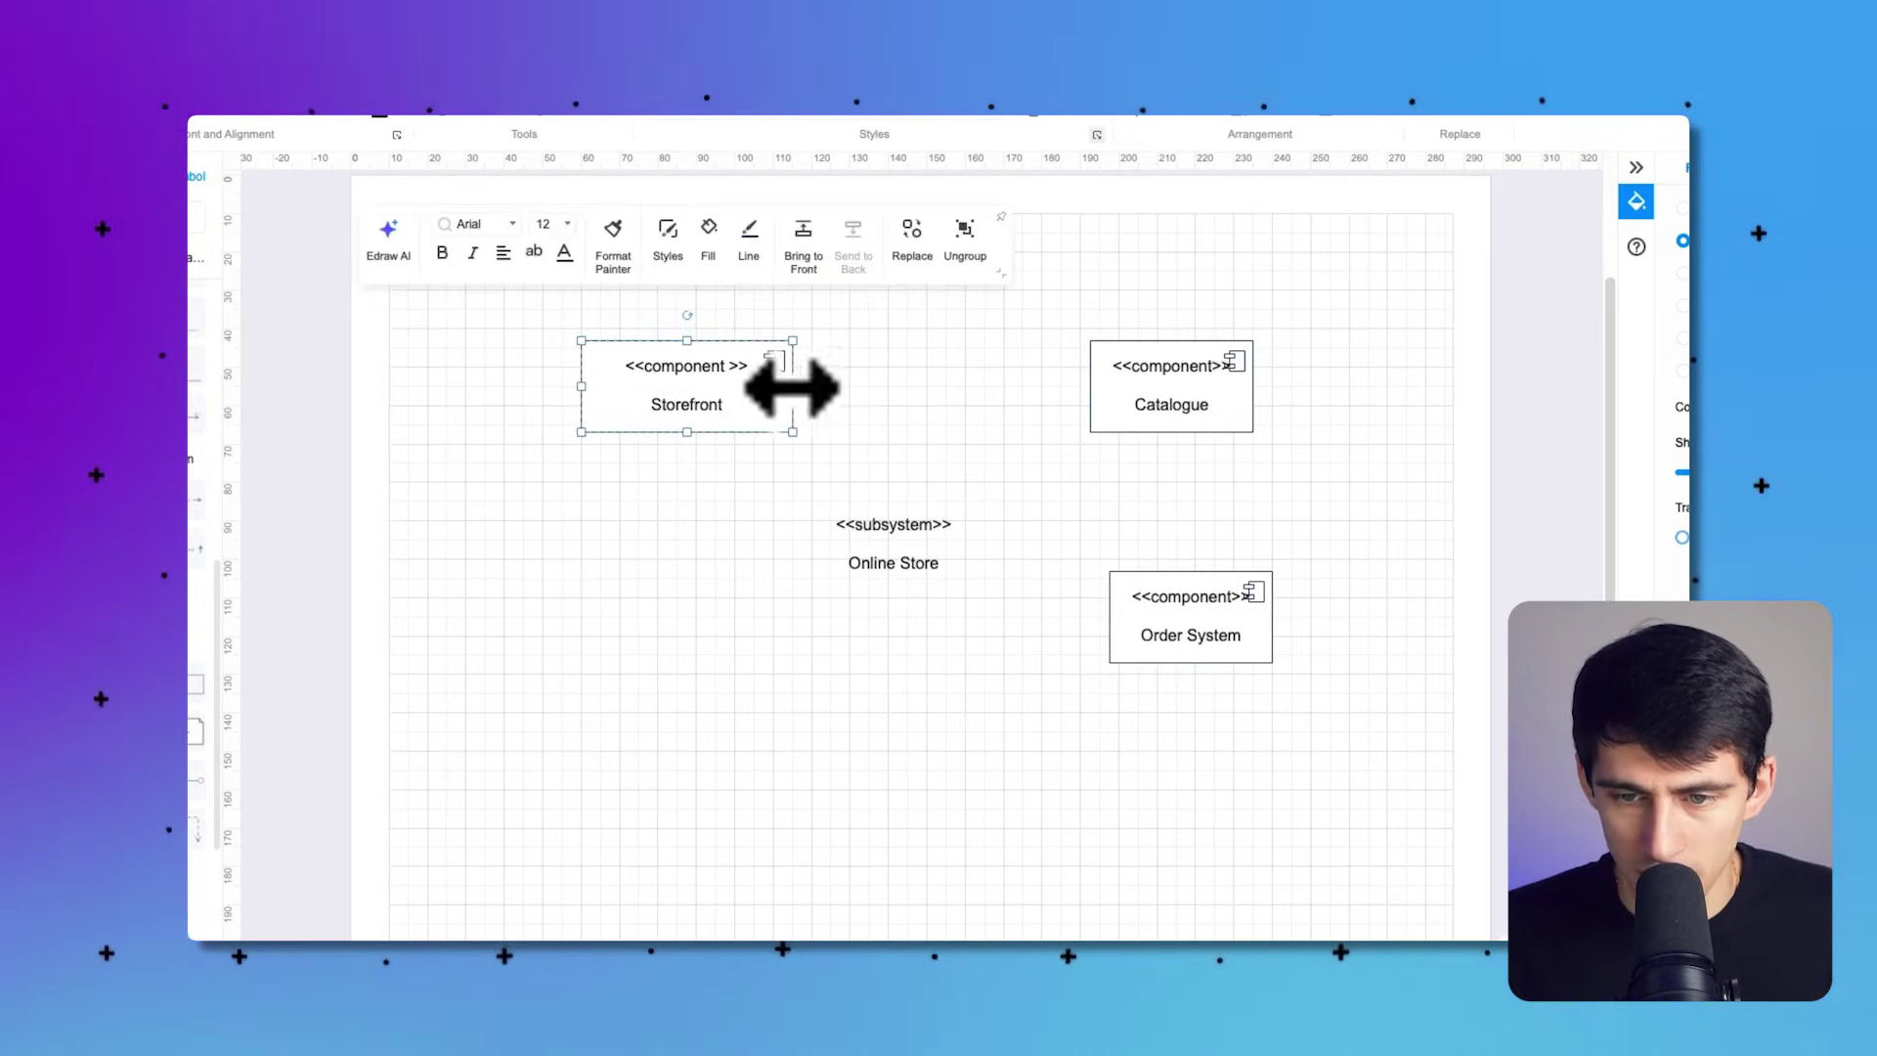
click(1230, 430)
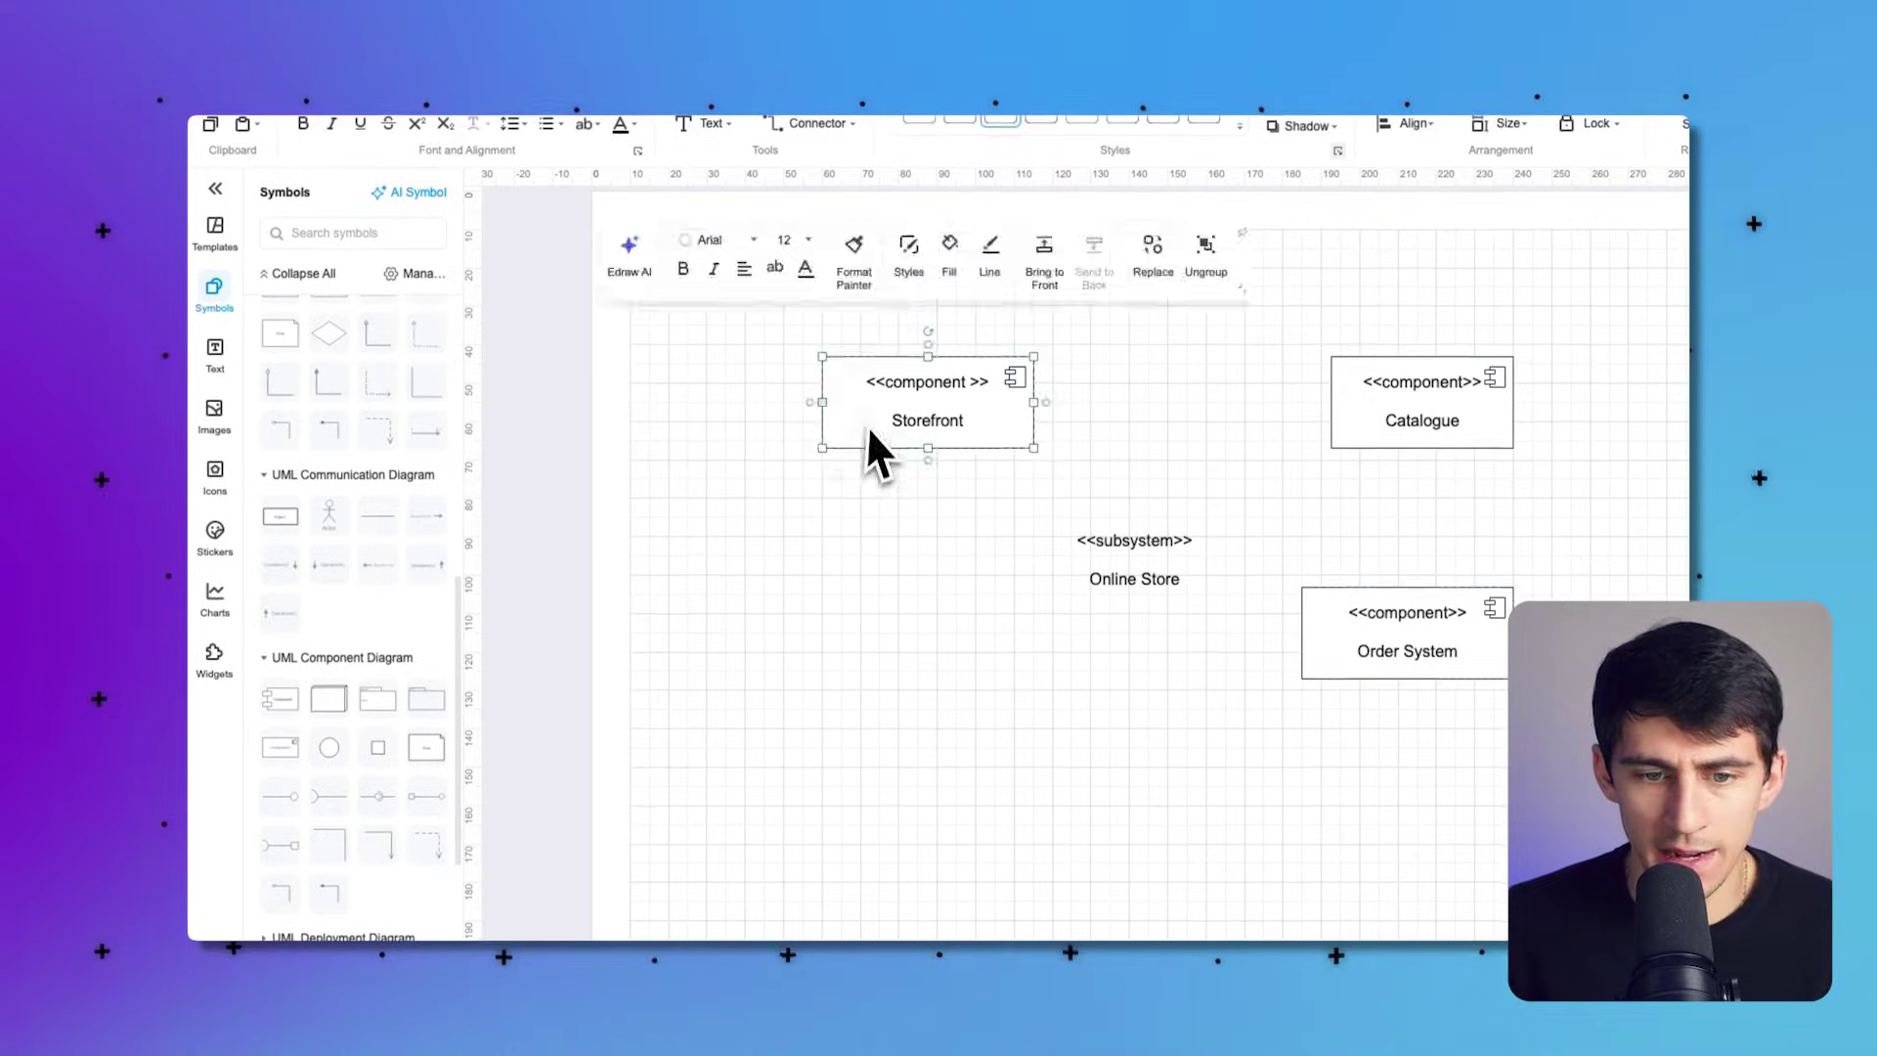
Step: Link Catalogue and Order System with an interface connector
click(753, 430)
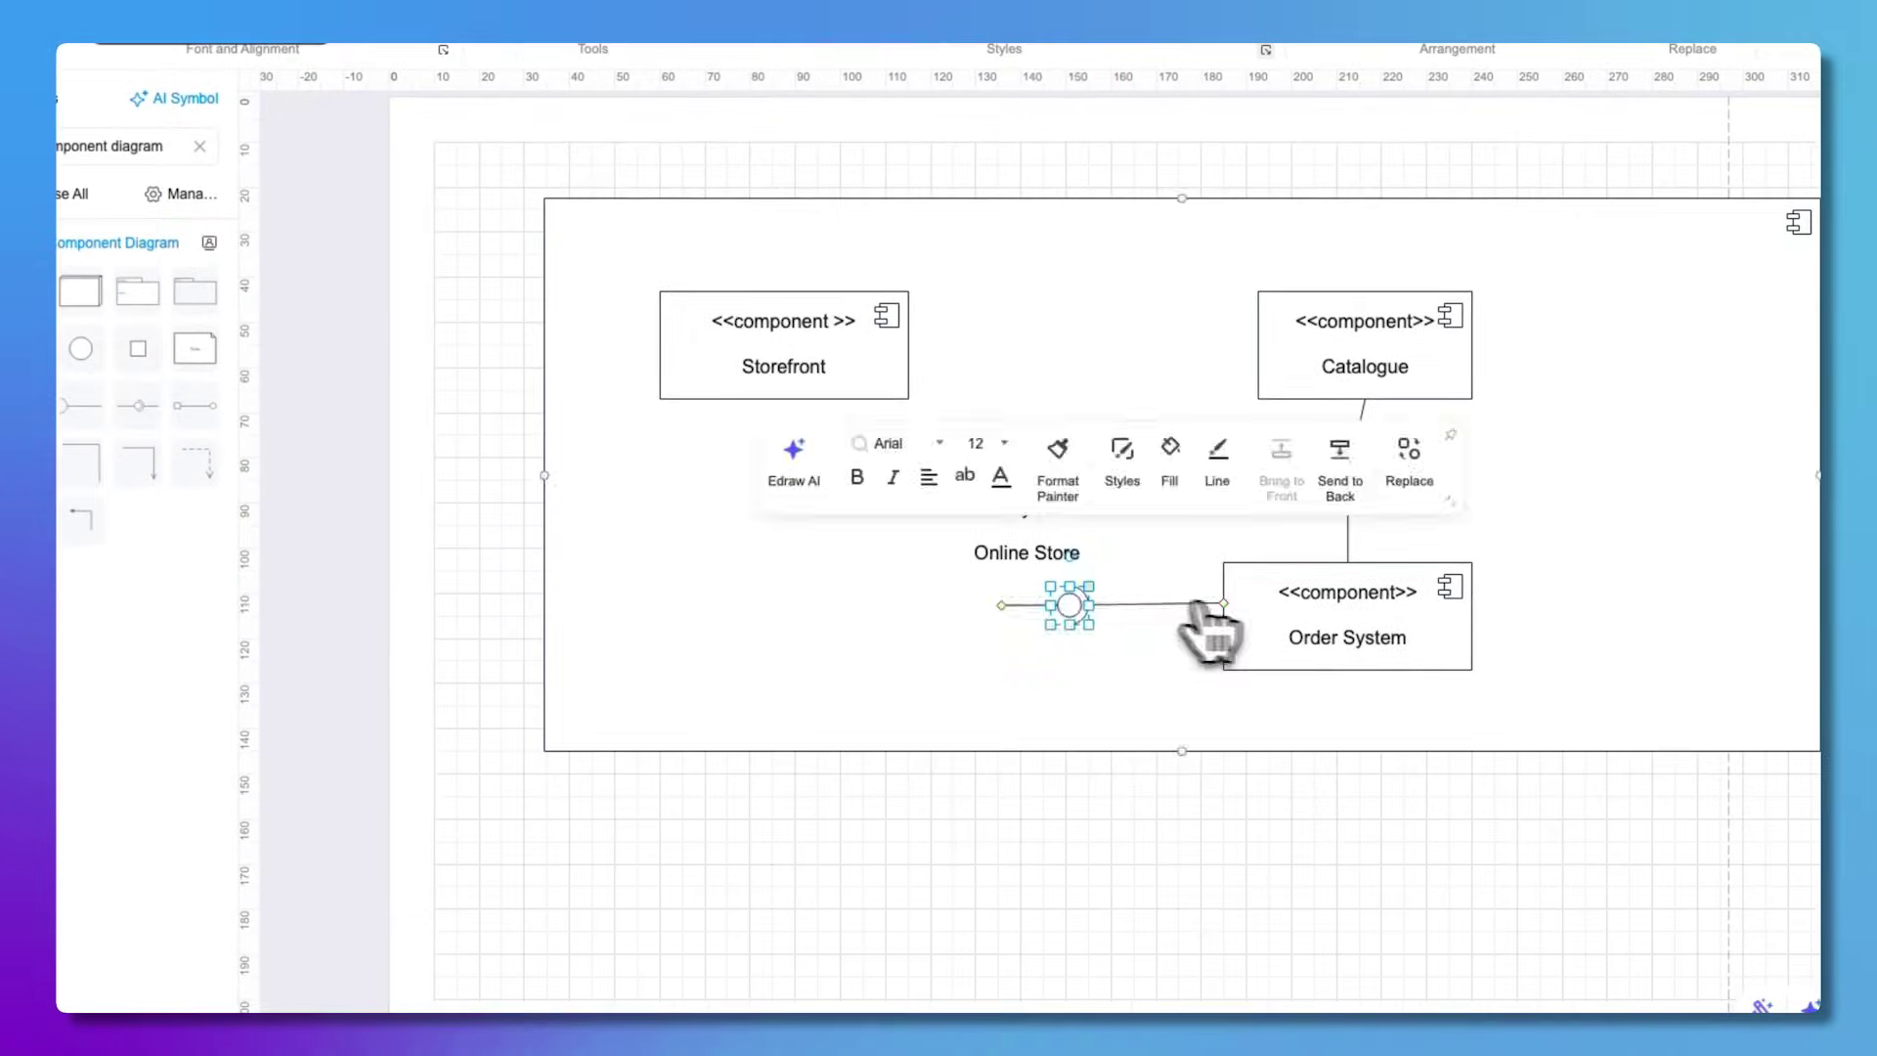
drag(1109, 626, 709, 631)
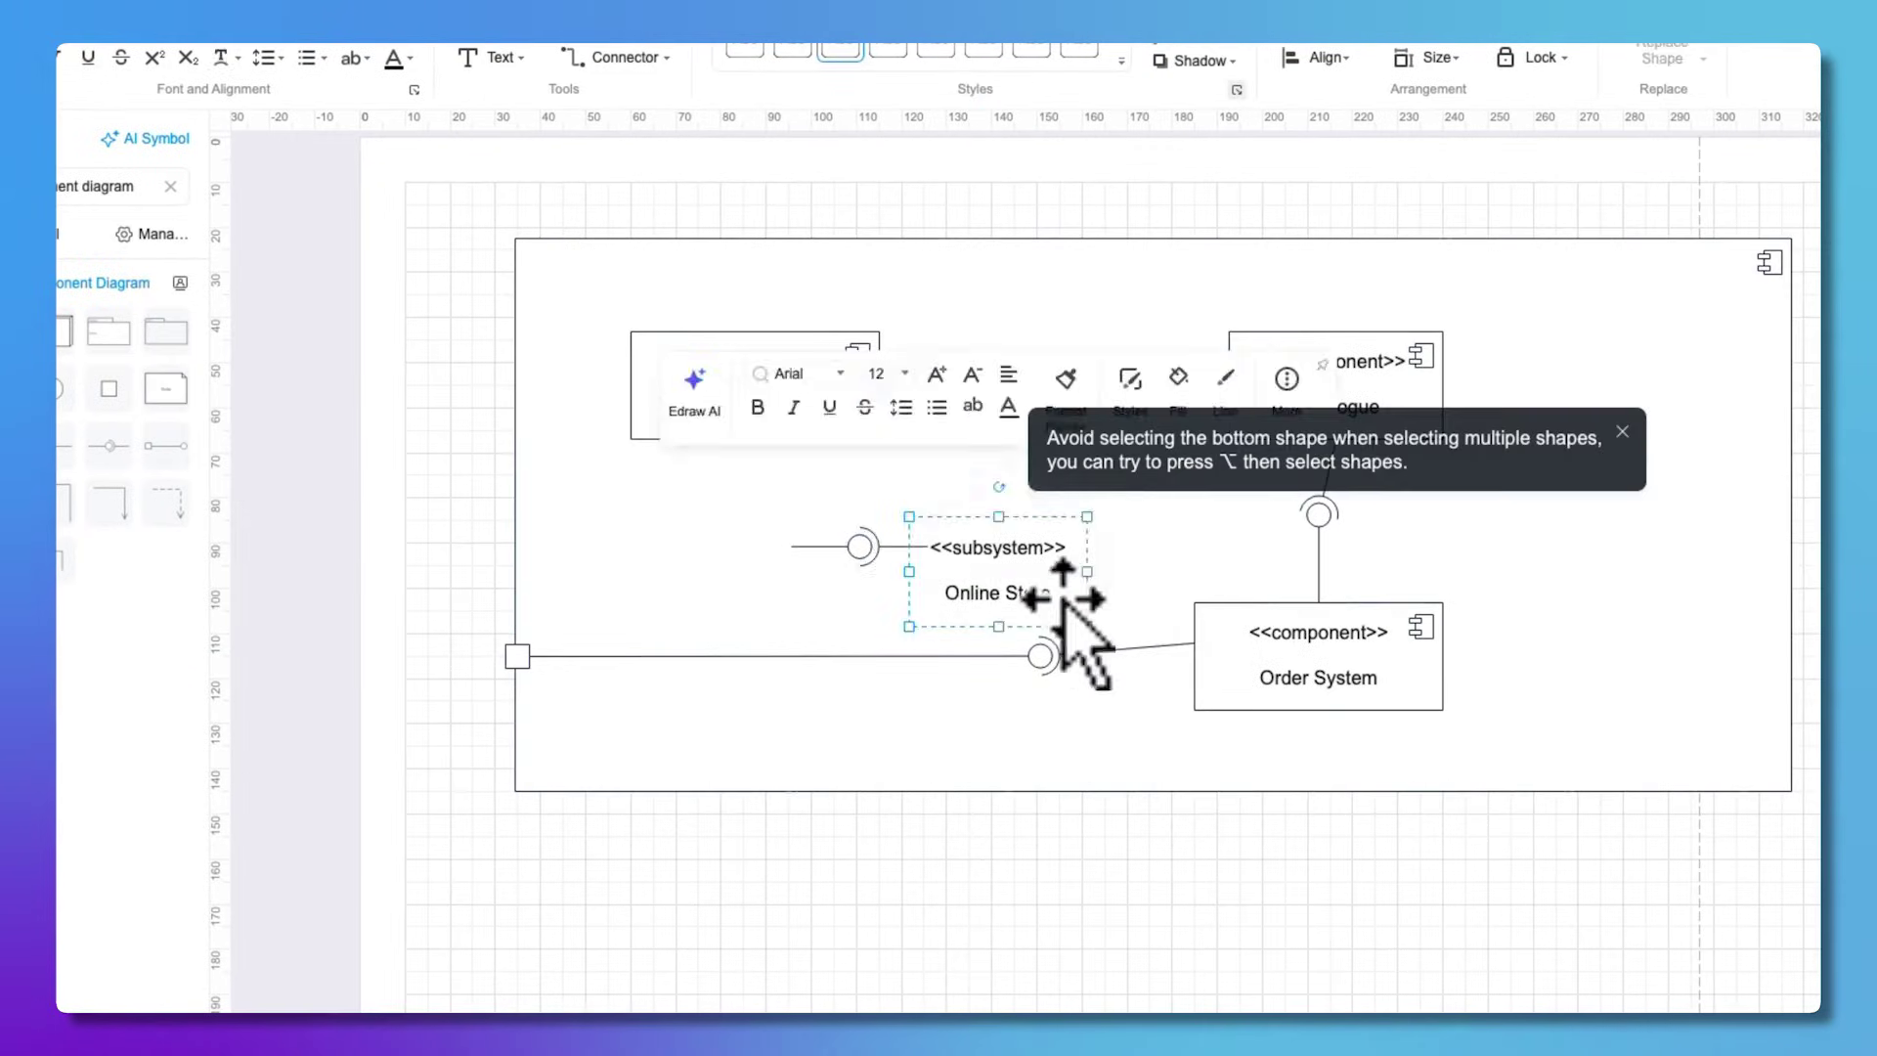
click(848, 636)
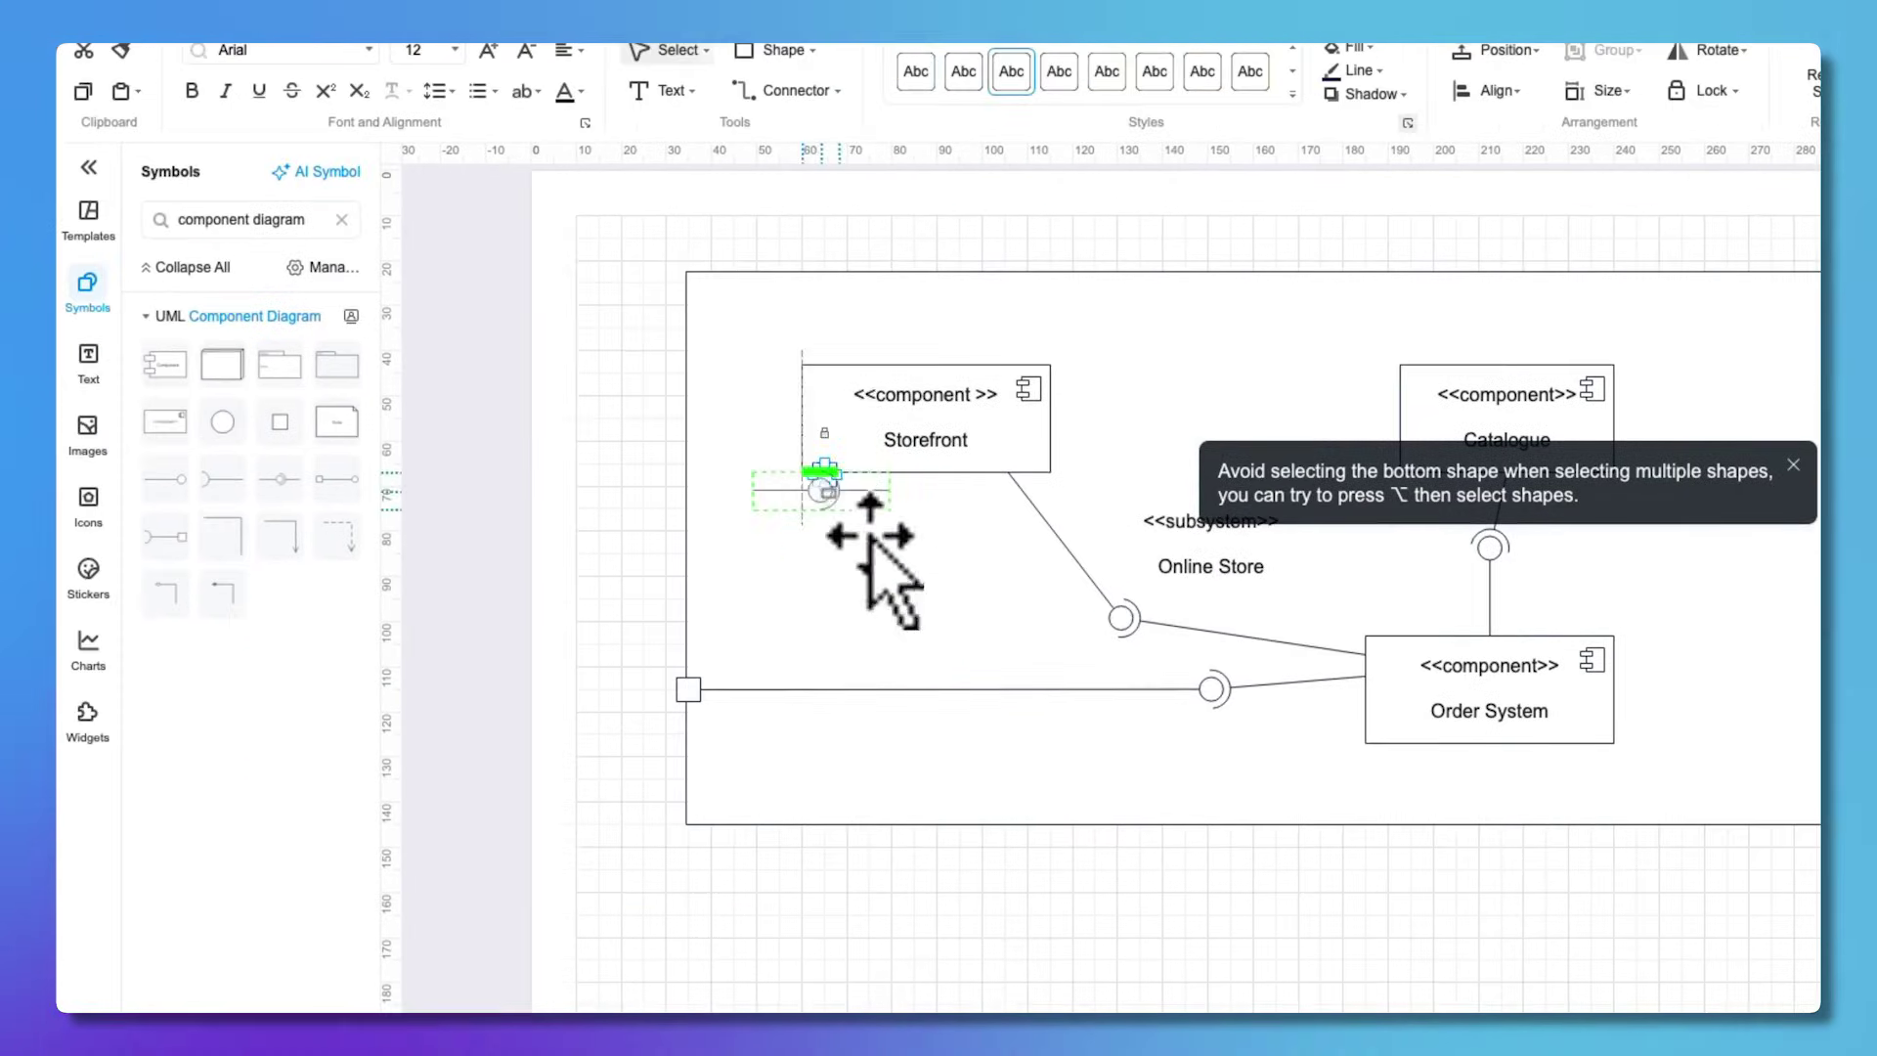
Step: Attach the interface connectors and a socket to the subsystem boundary's ports
drag(688, 469, 515, 560)
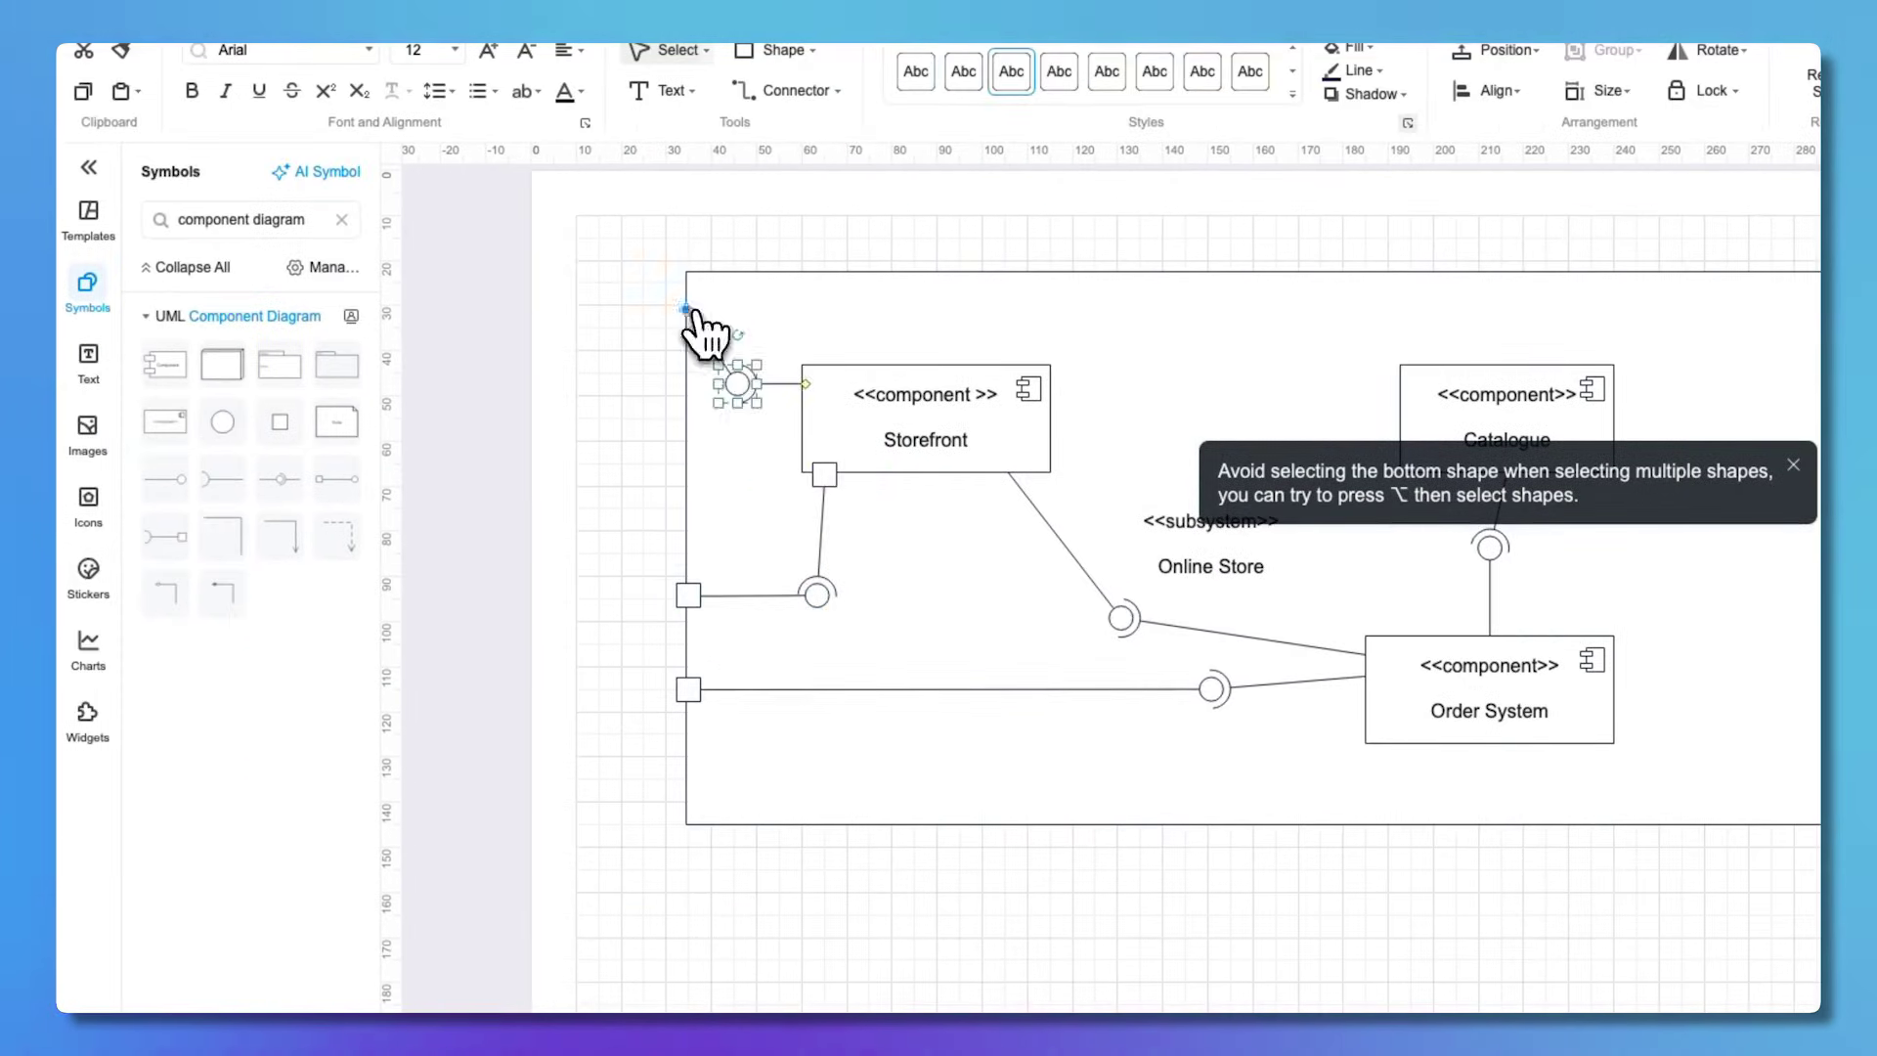
click(691, 310)
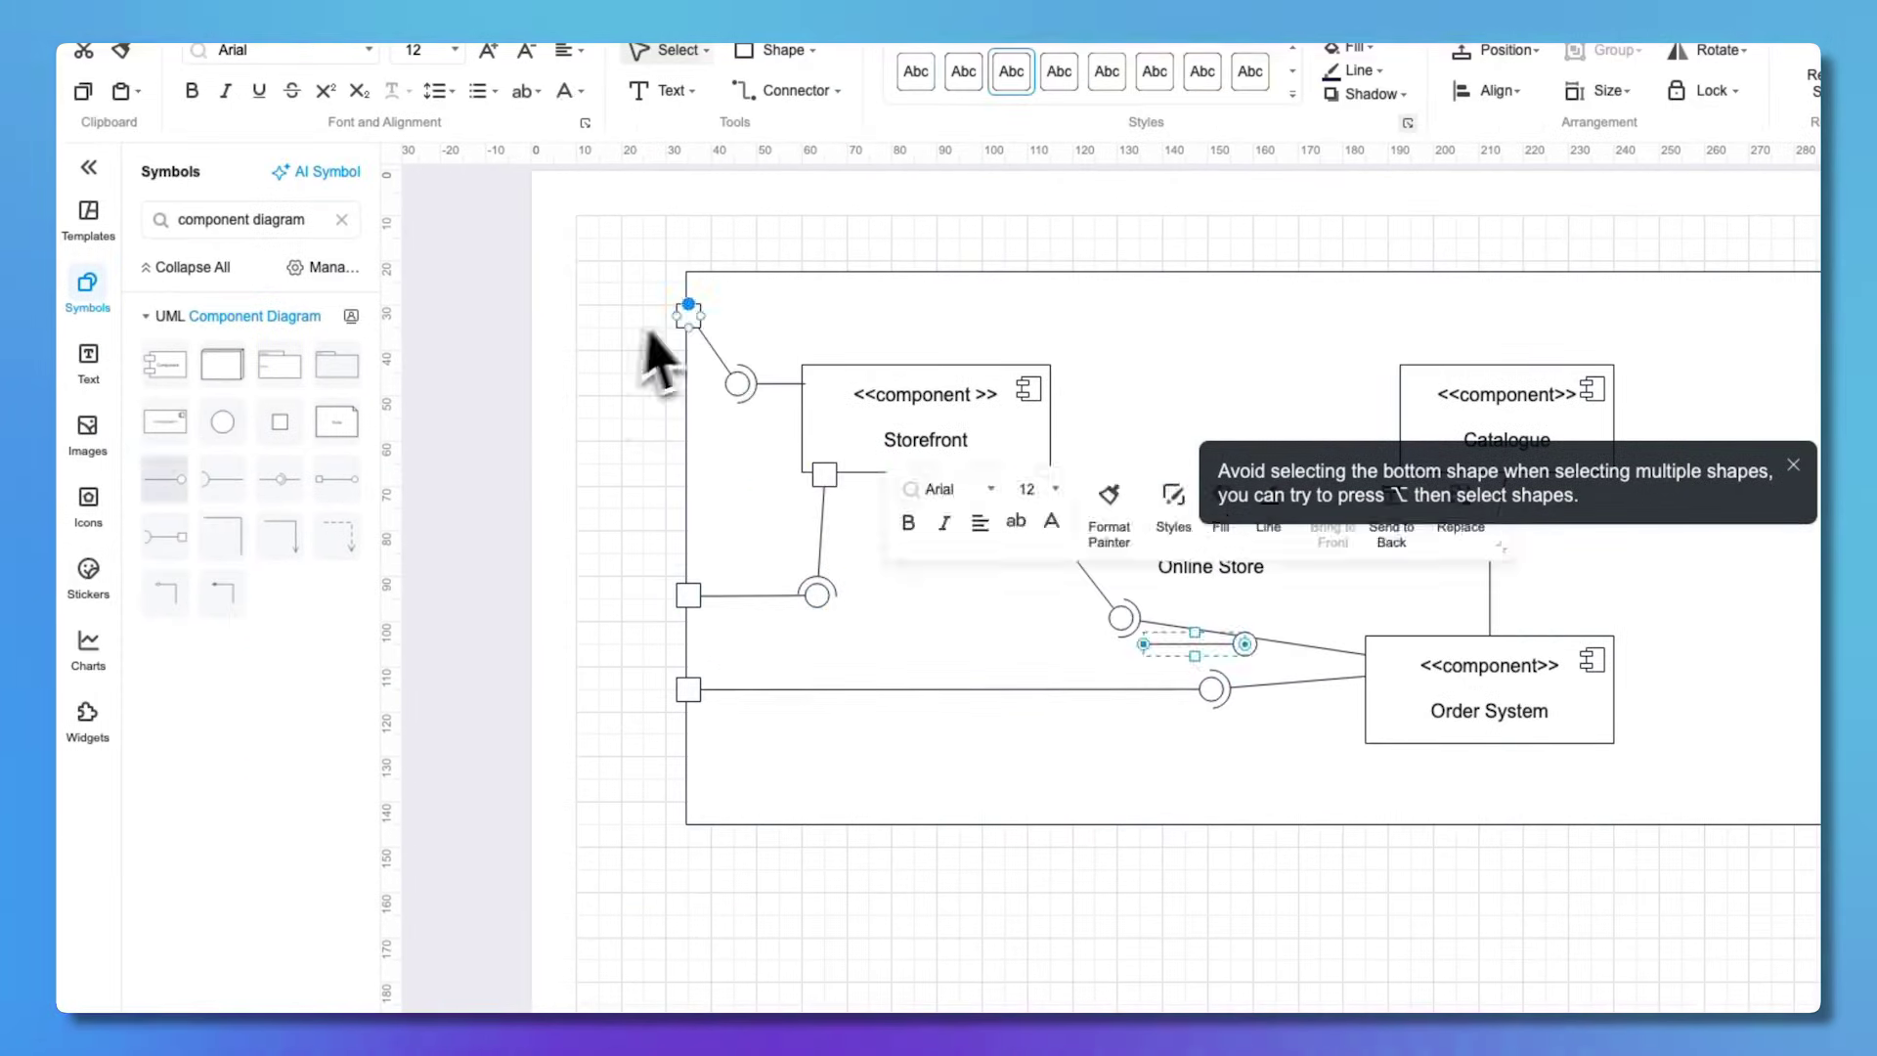
drag(691, 314, 532, 314)
drag(688, 595, 467, 601)
drag(689, 689, 603, 714)
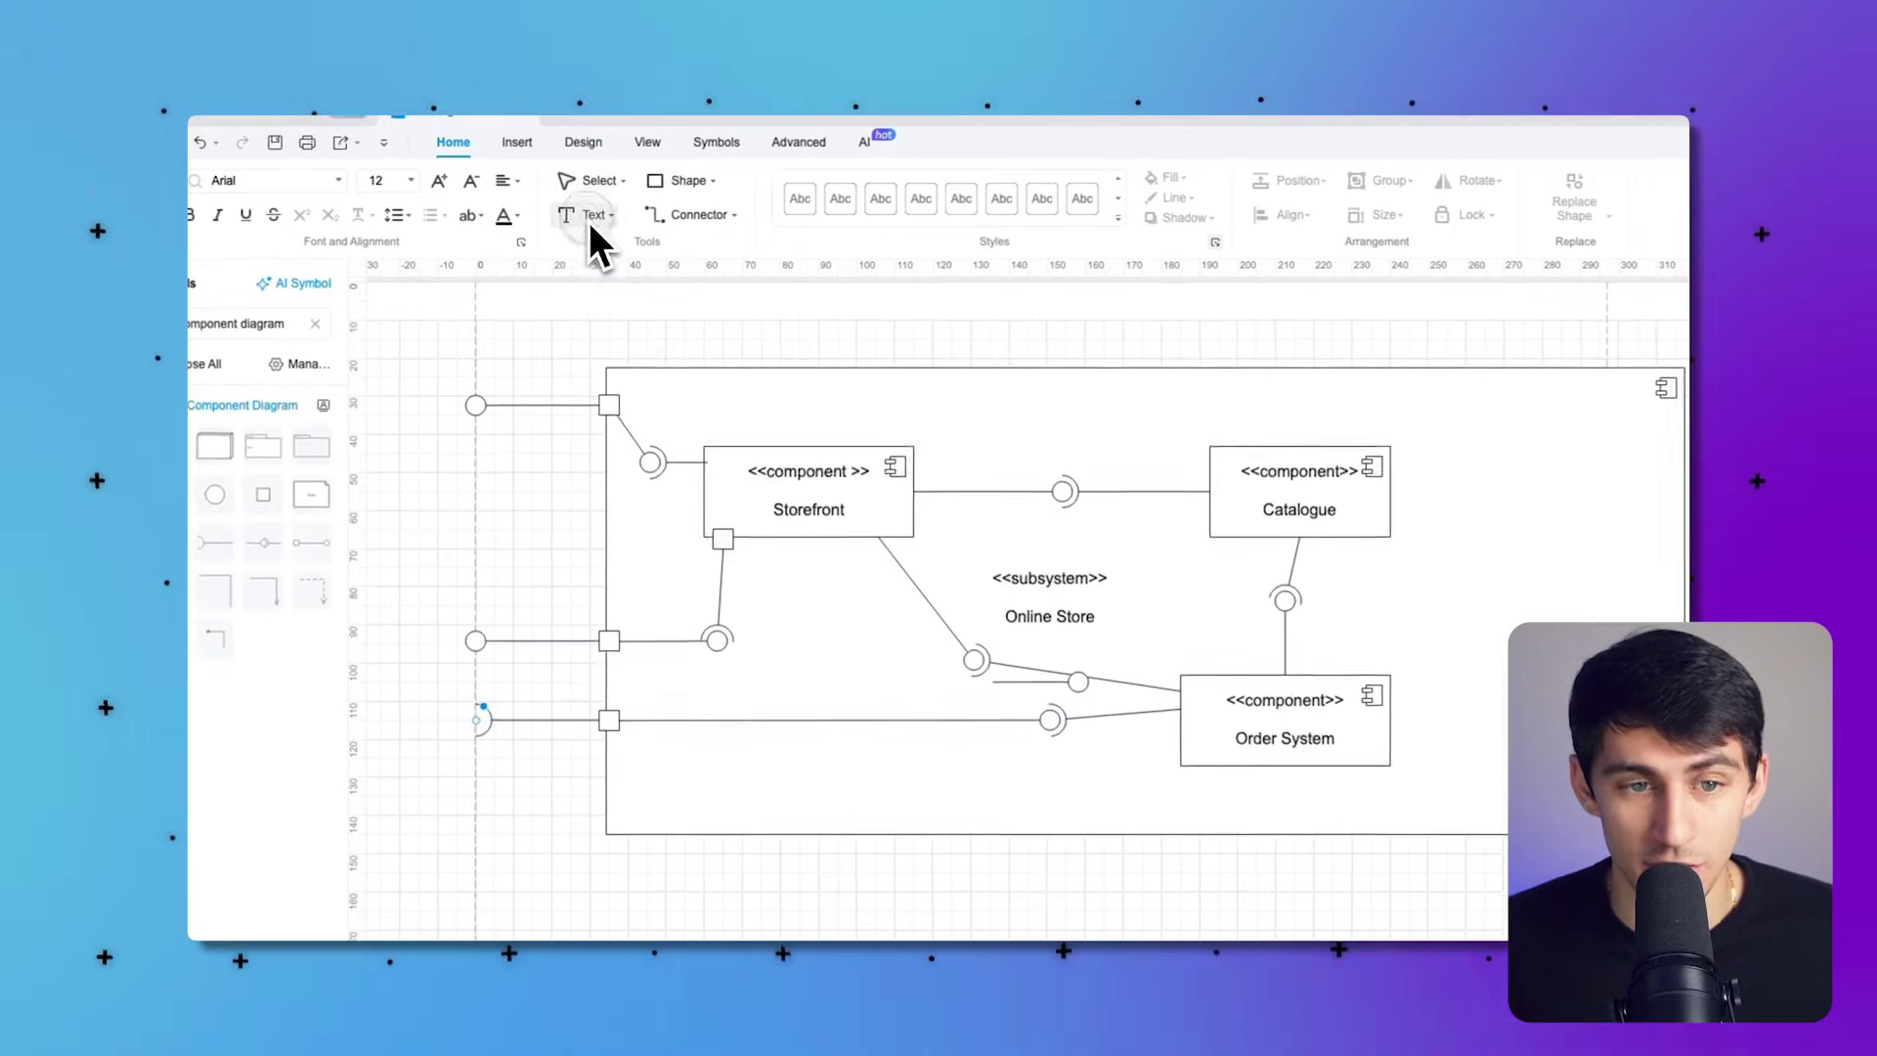
scroll(1081, 552, up, 1)
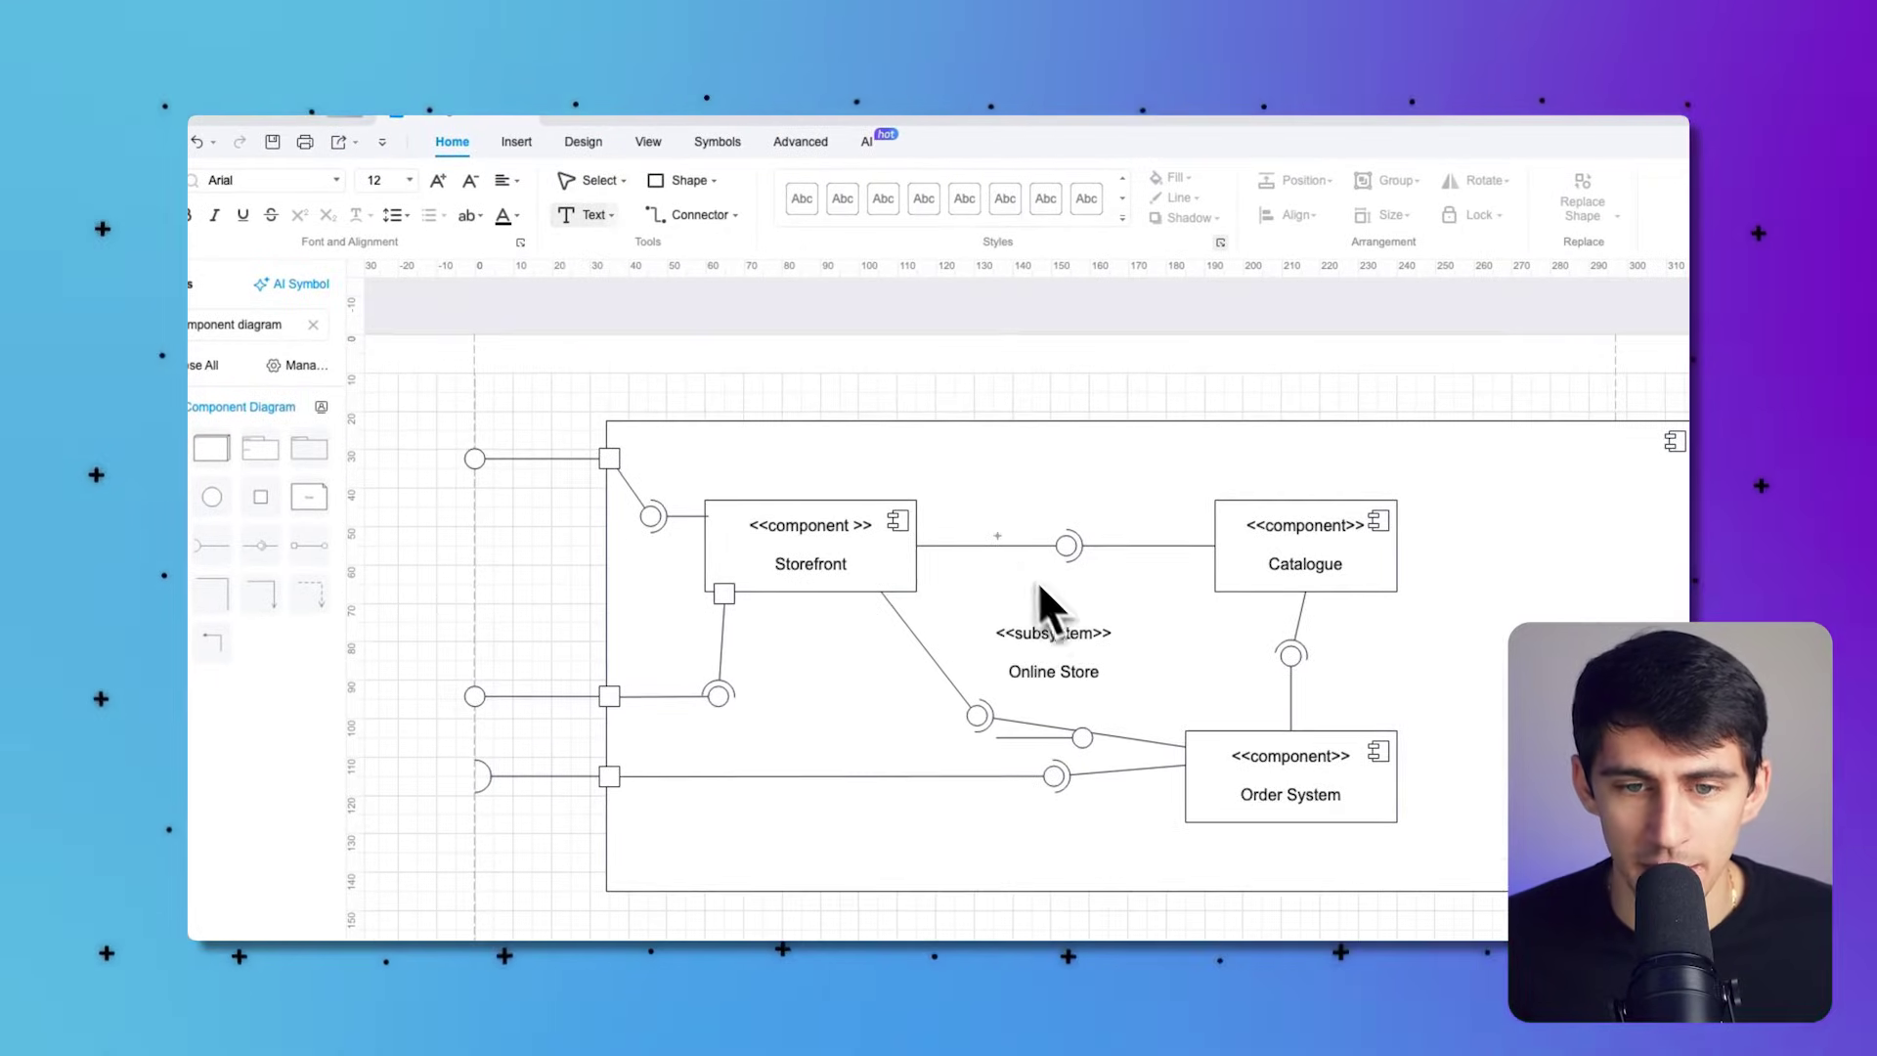
double_click(729, 564)
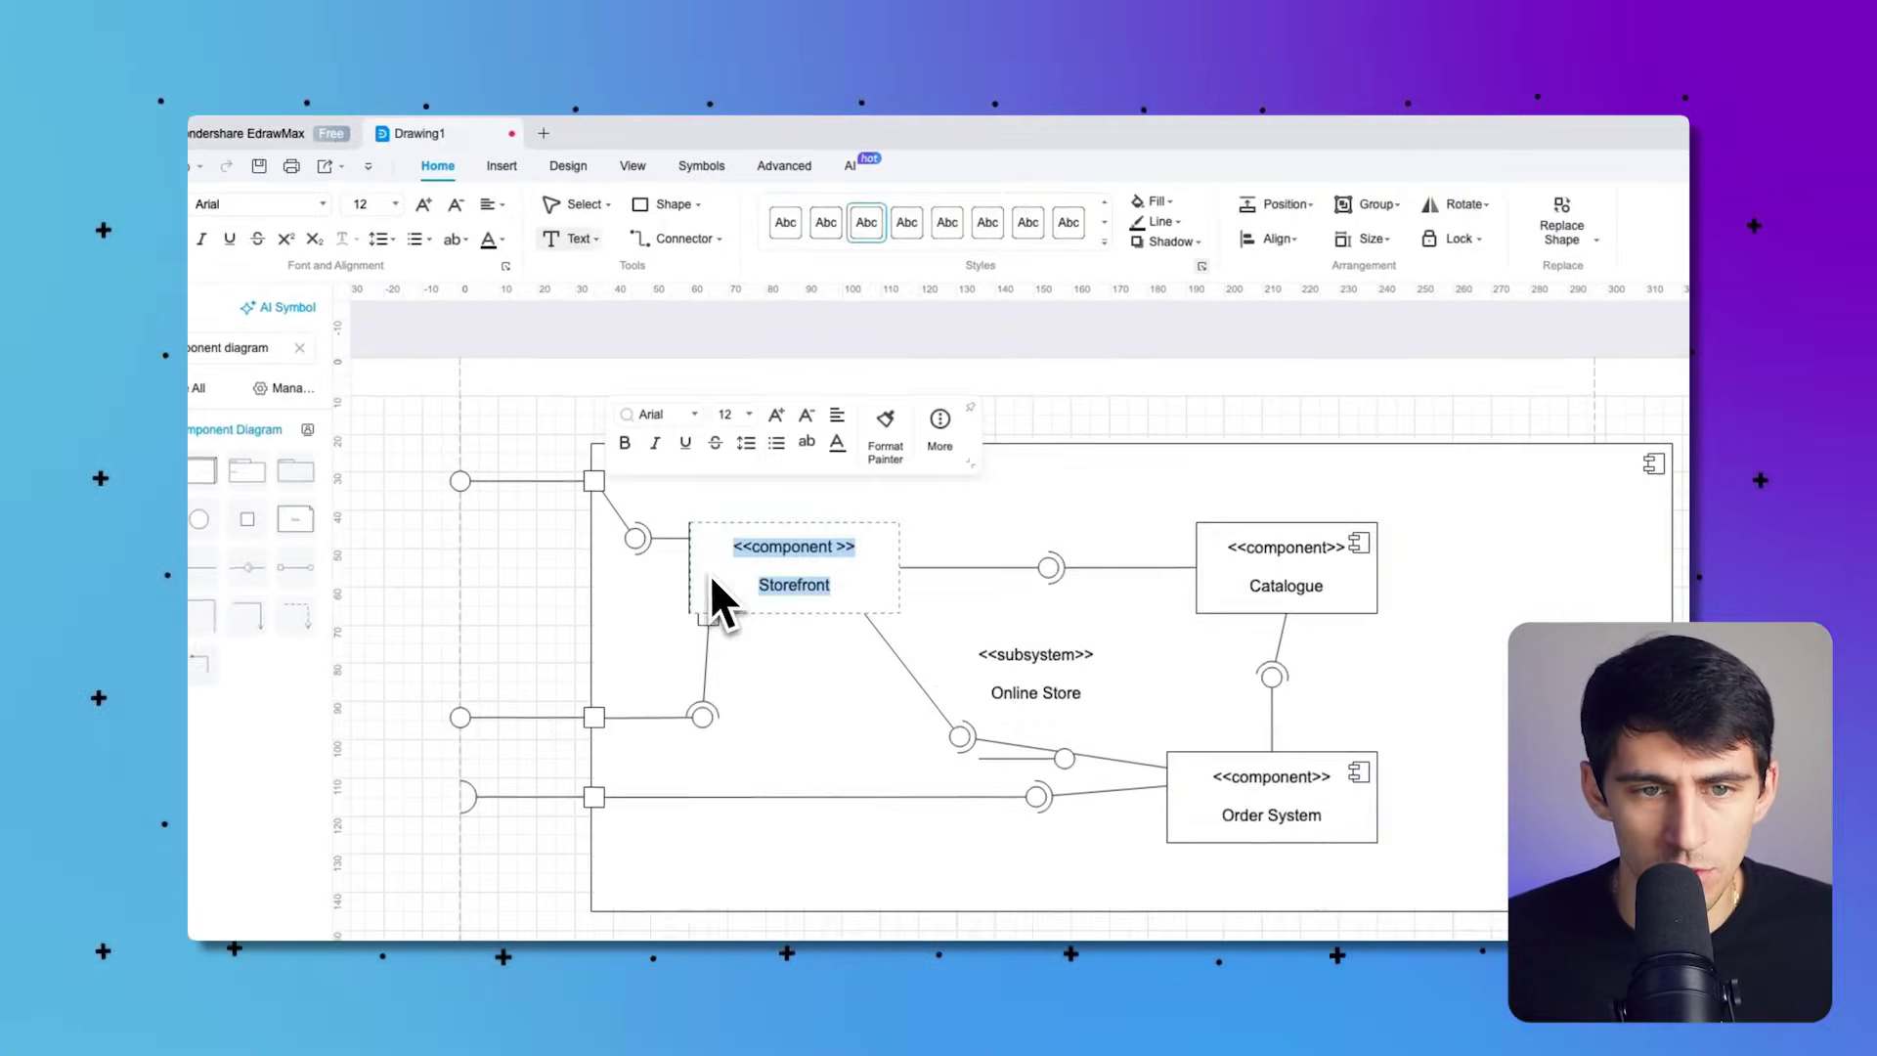
key(Escape)
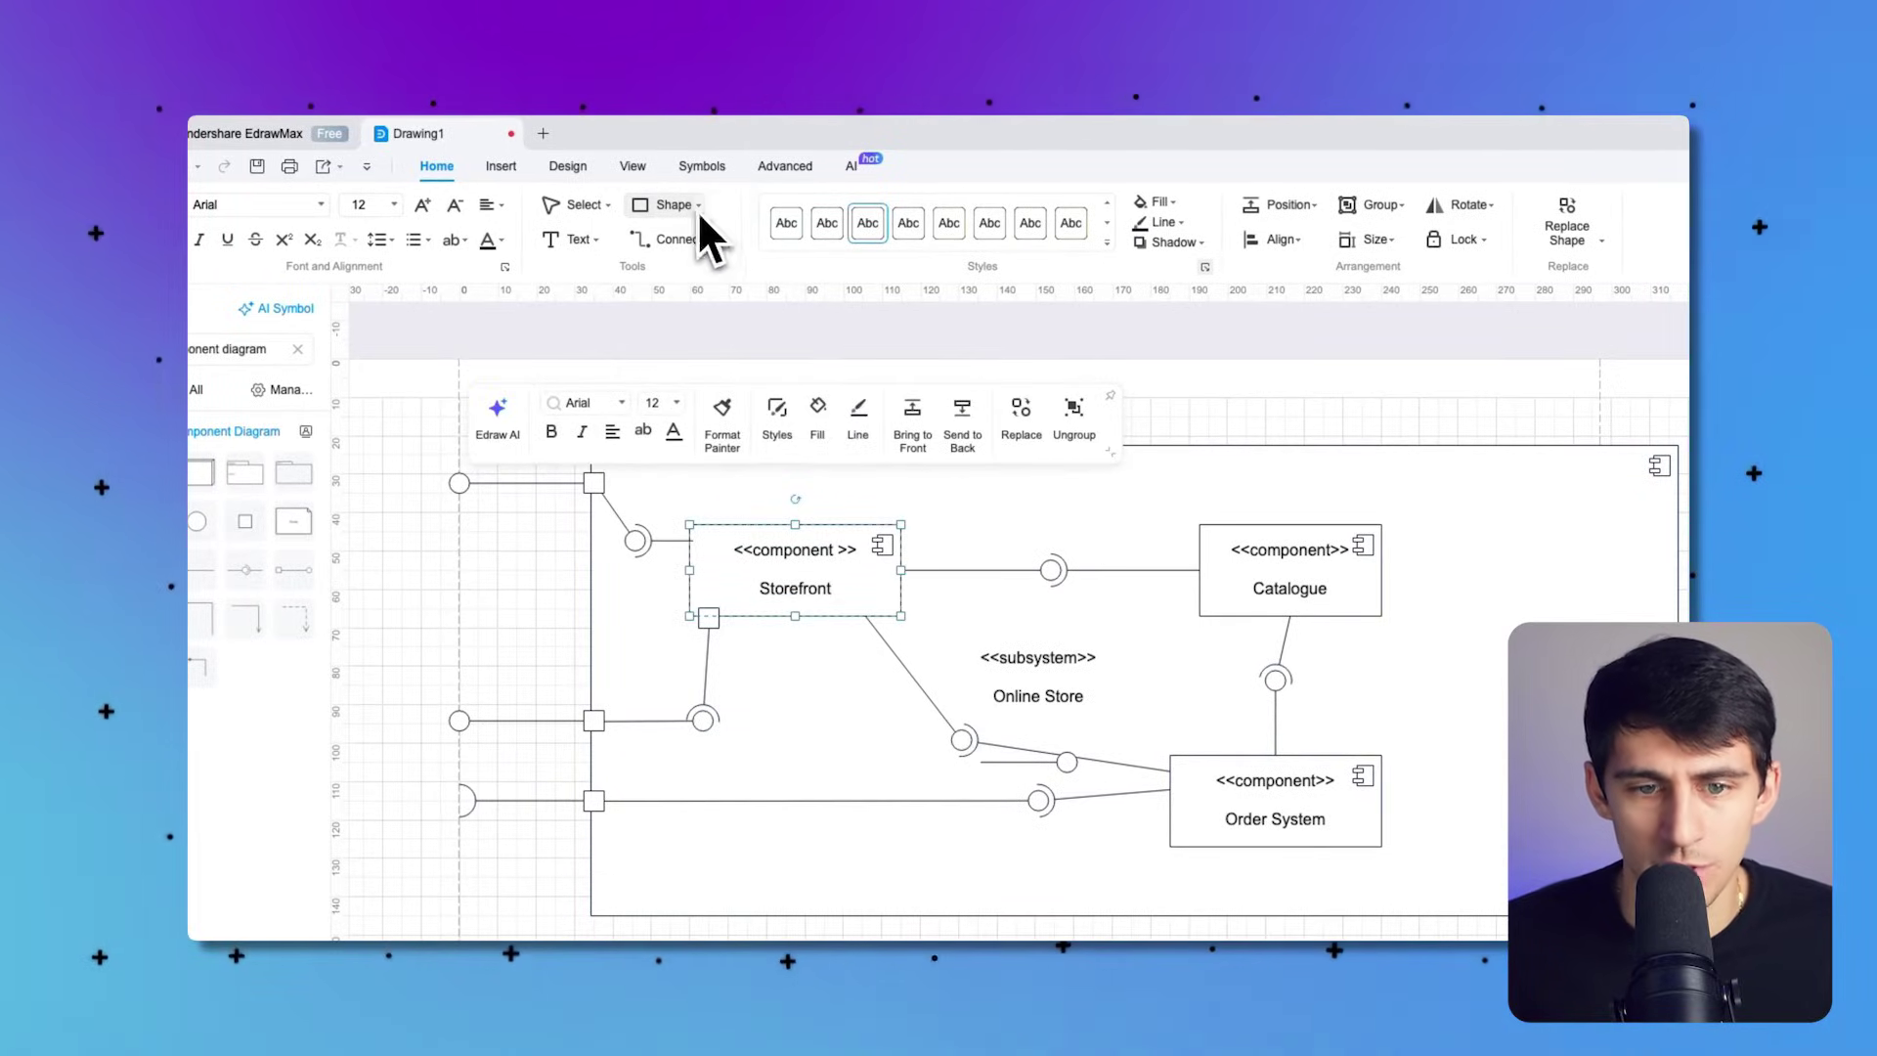
click(779, 413)
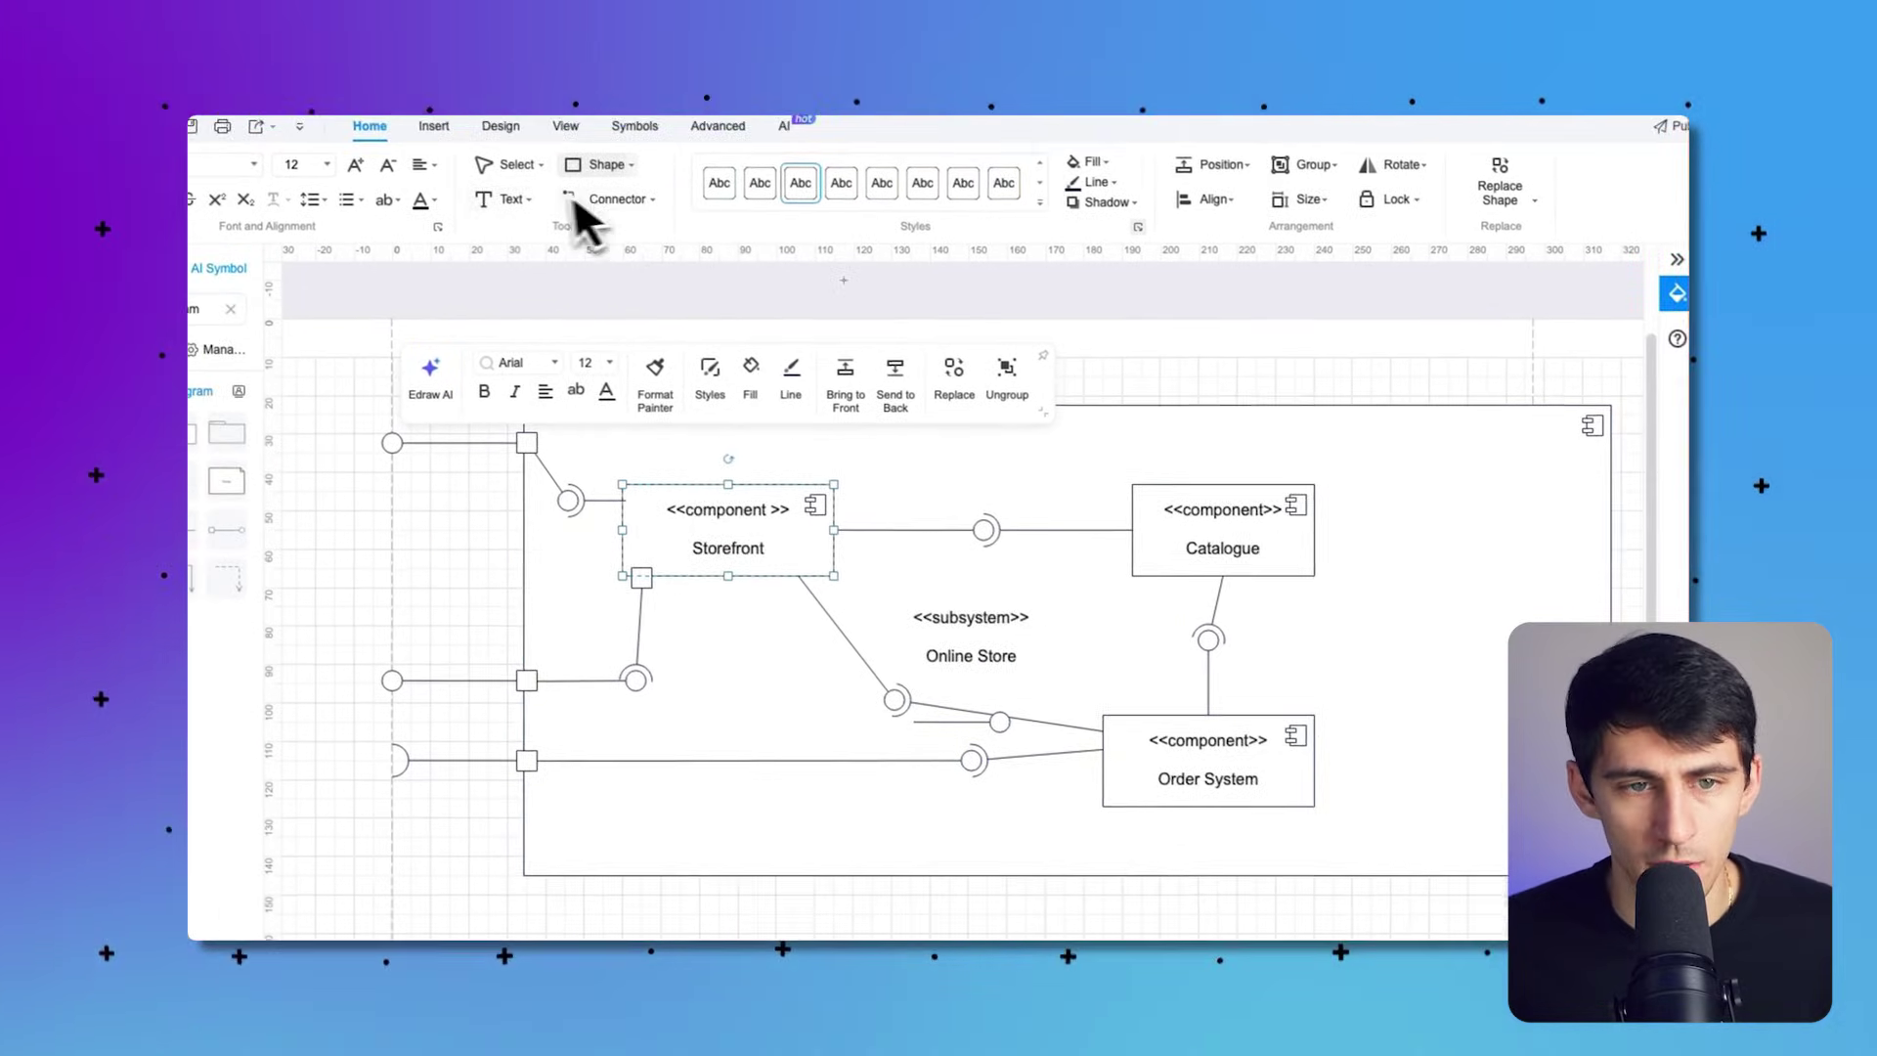
shift+click(1235, 540)
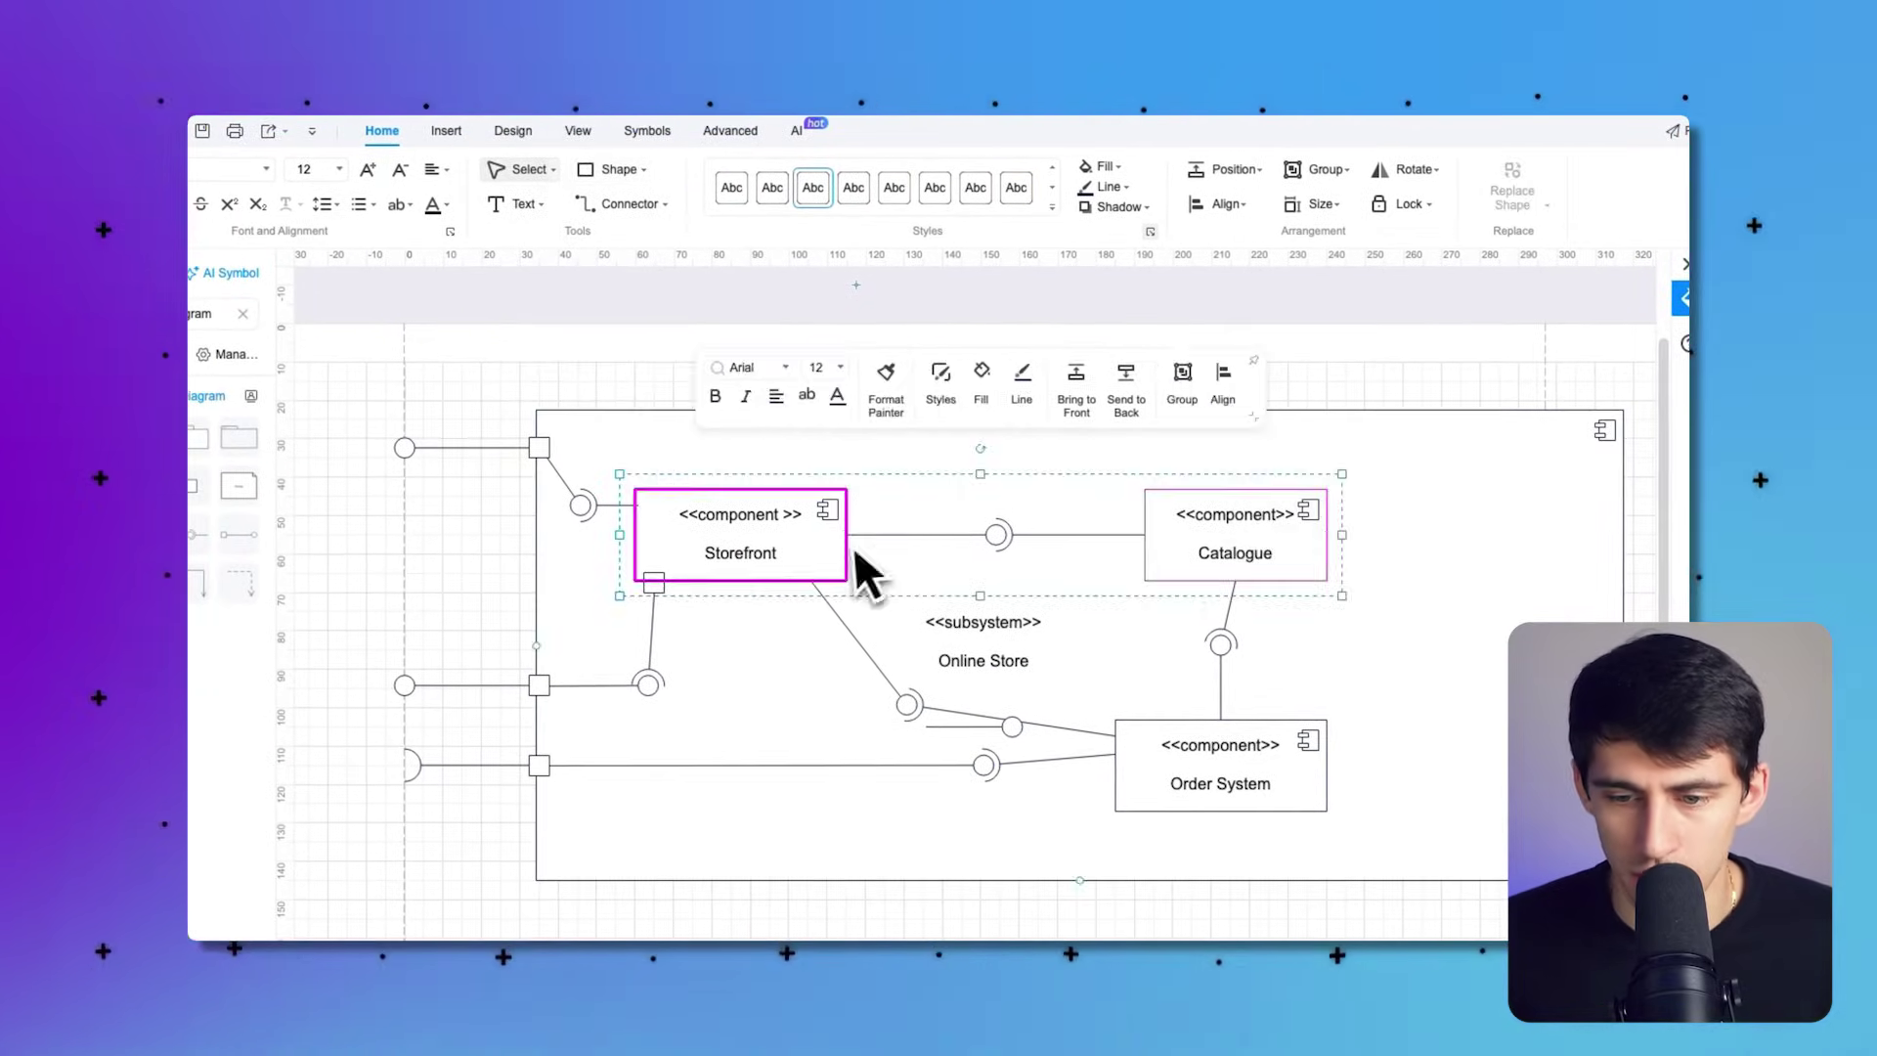
Step: Apply the light lavender style to all three components
shift+click(1212, 782)
click(940, 375)
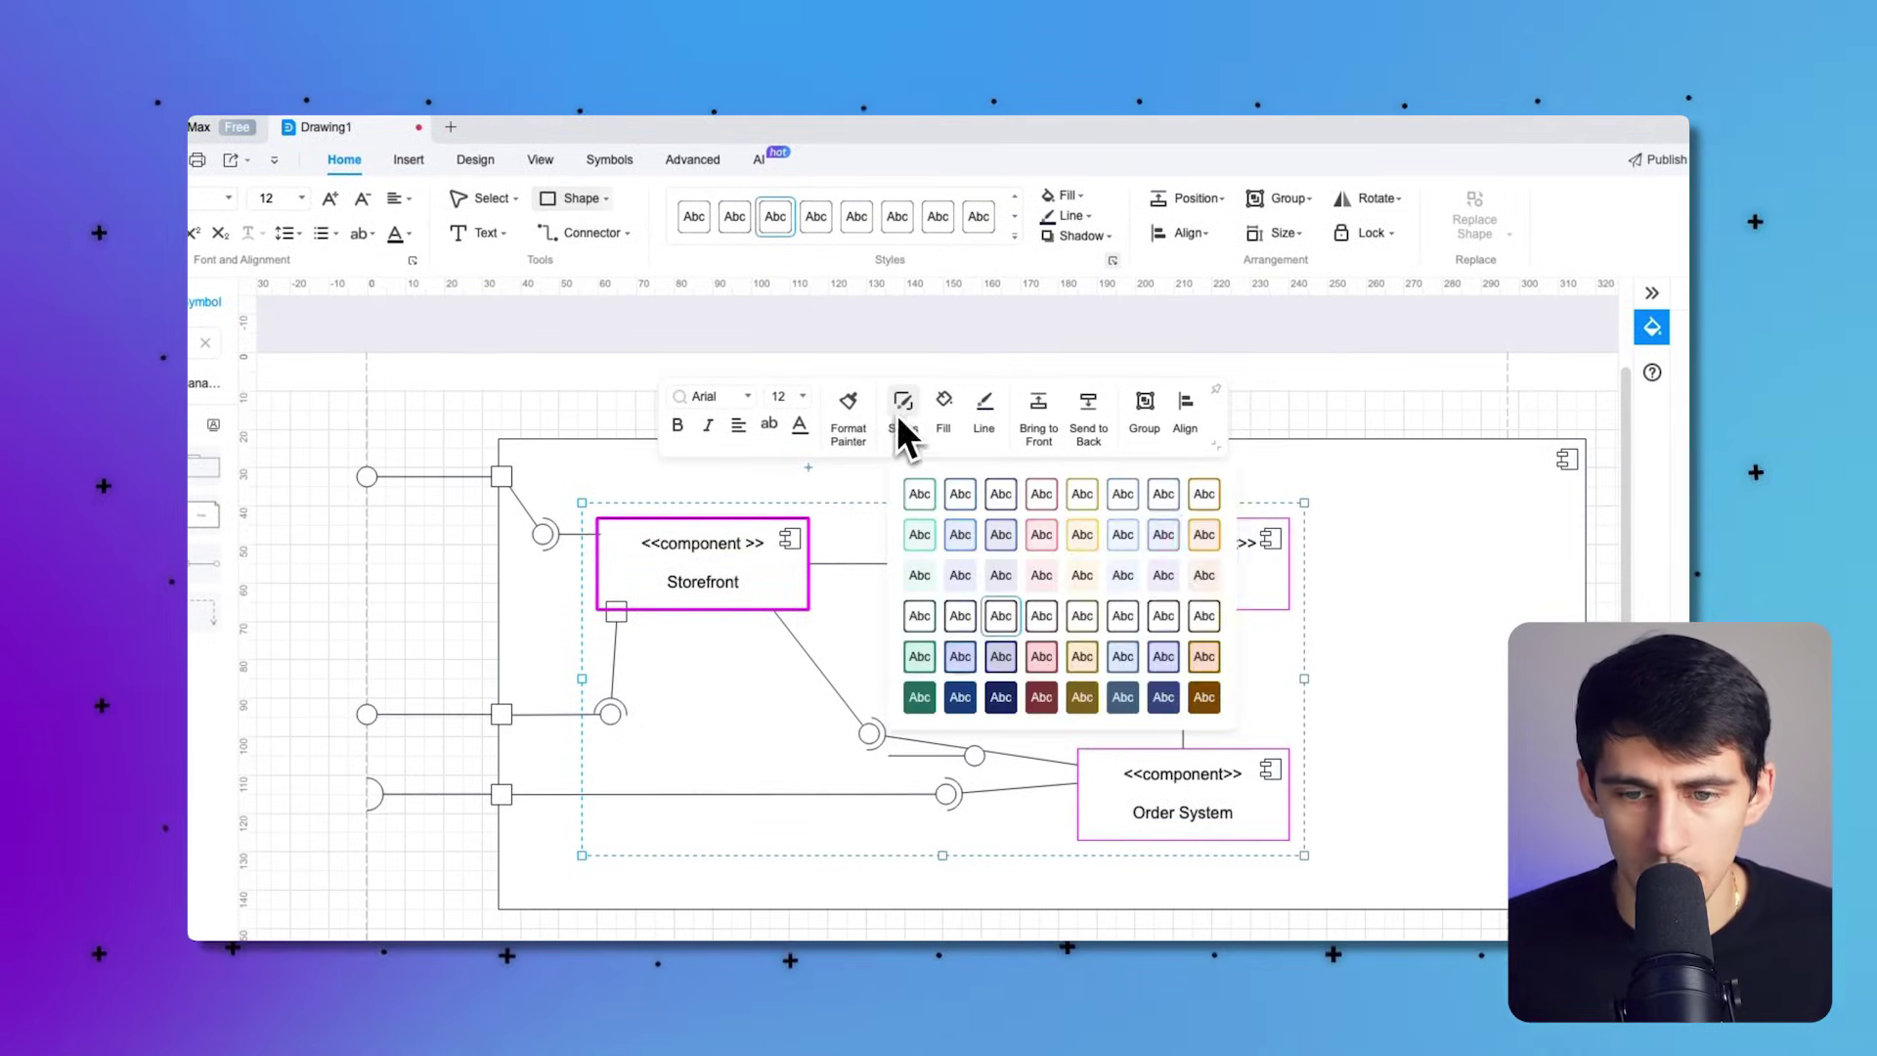
click(1168, 539)
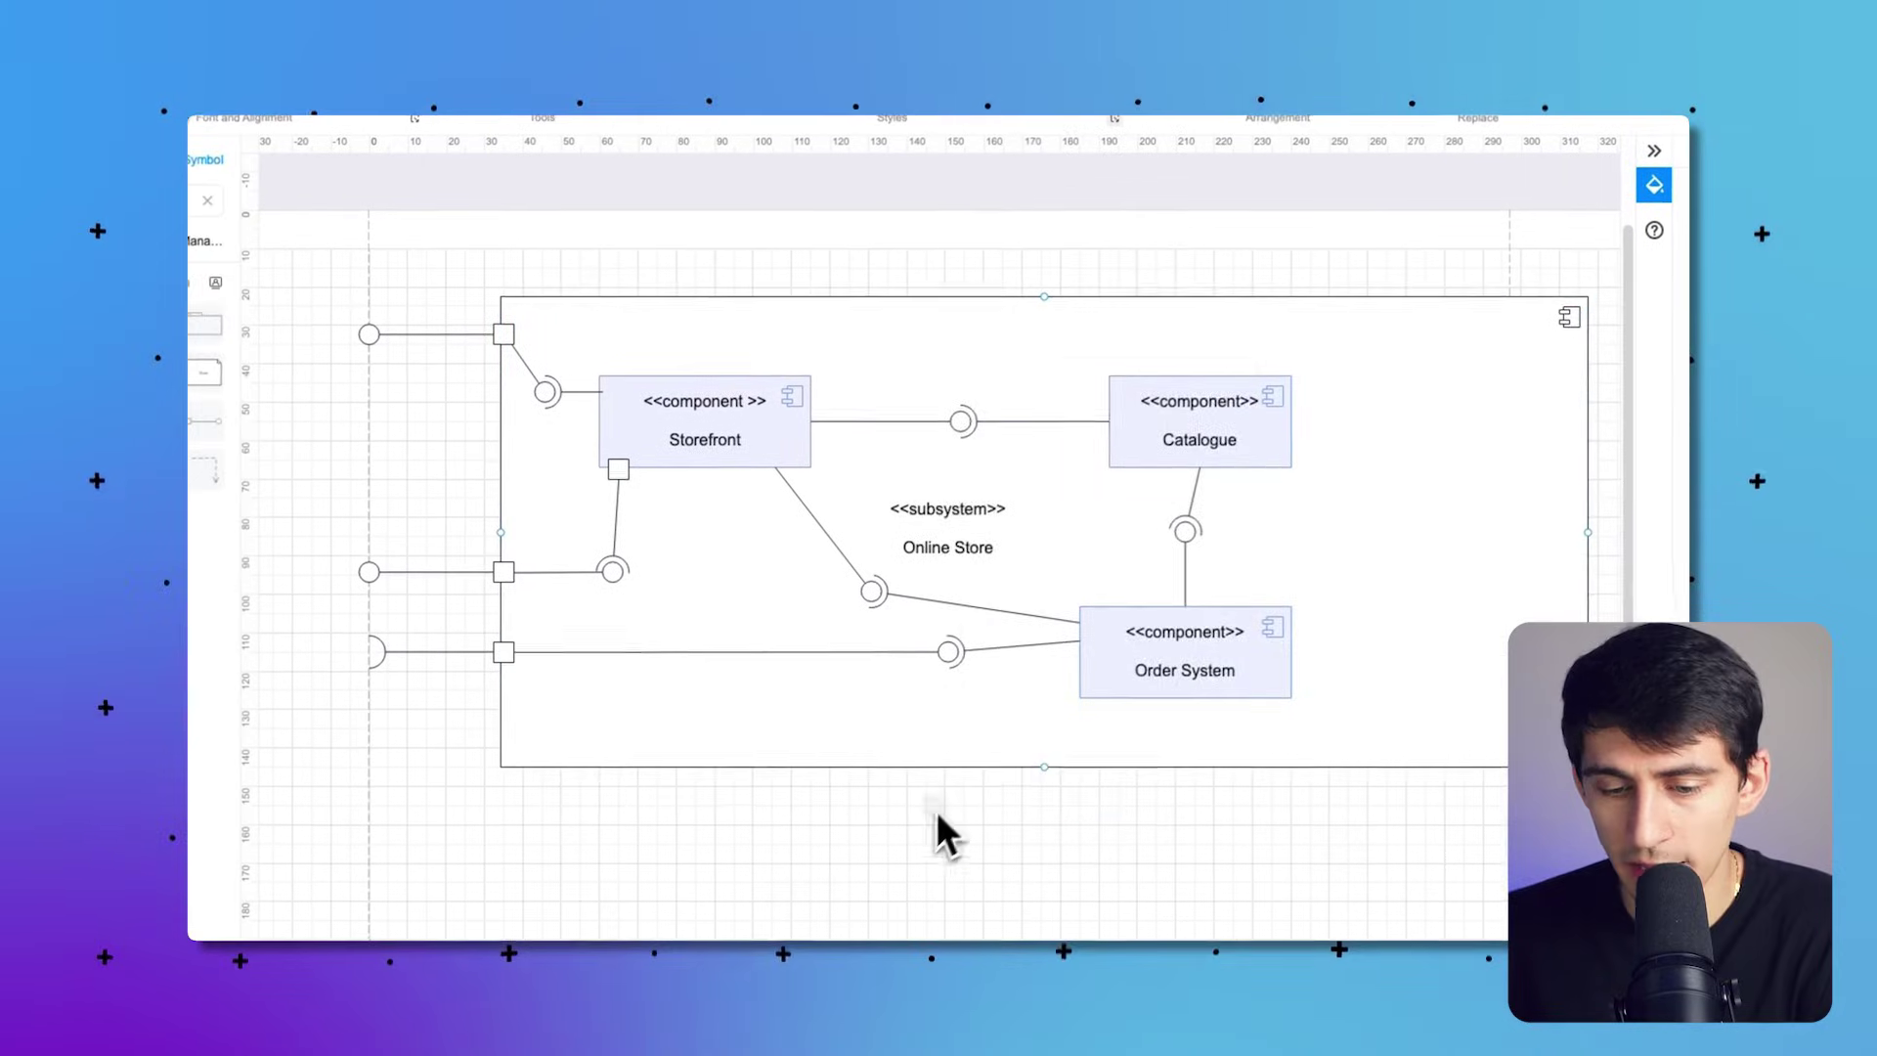
Step: Give the left-edge interface shapes the dark blue style
right_click(862, 856)
click(1101, 454)
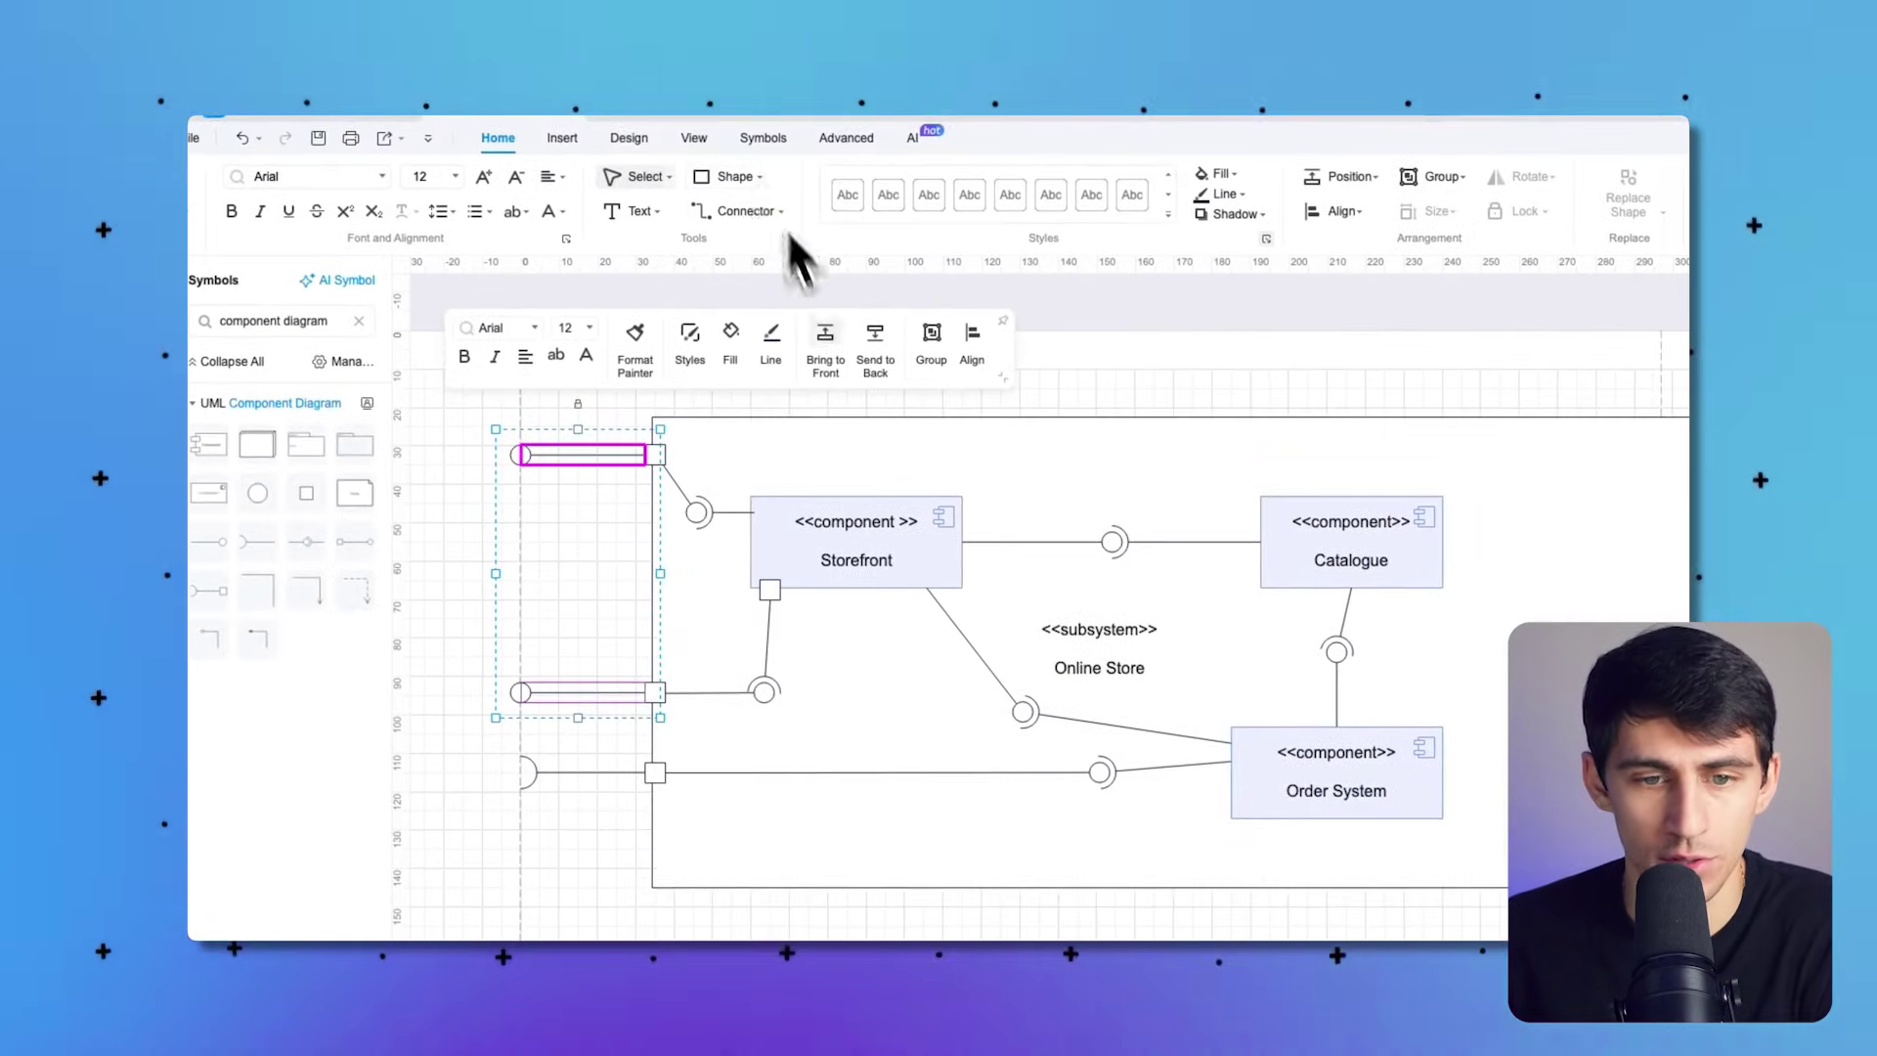
click(692, 337)
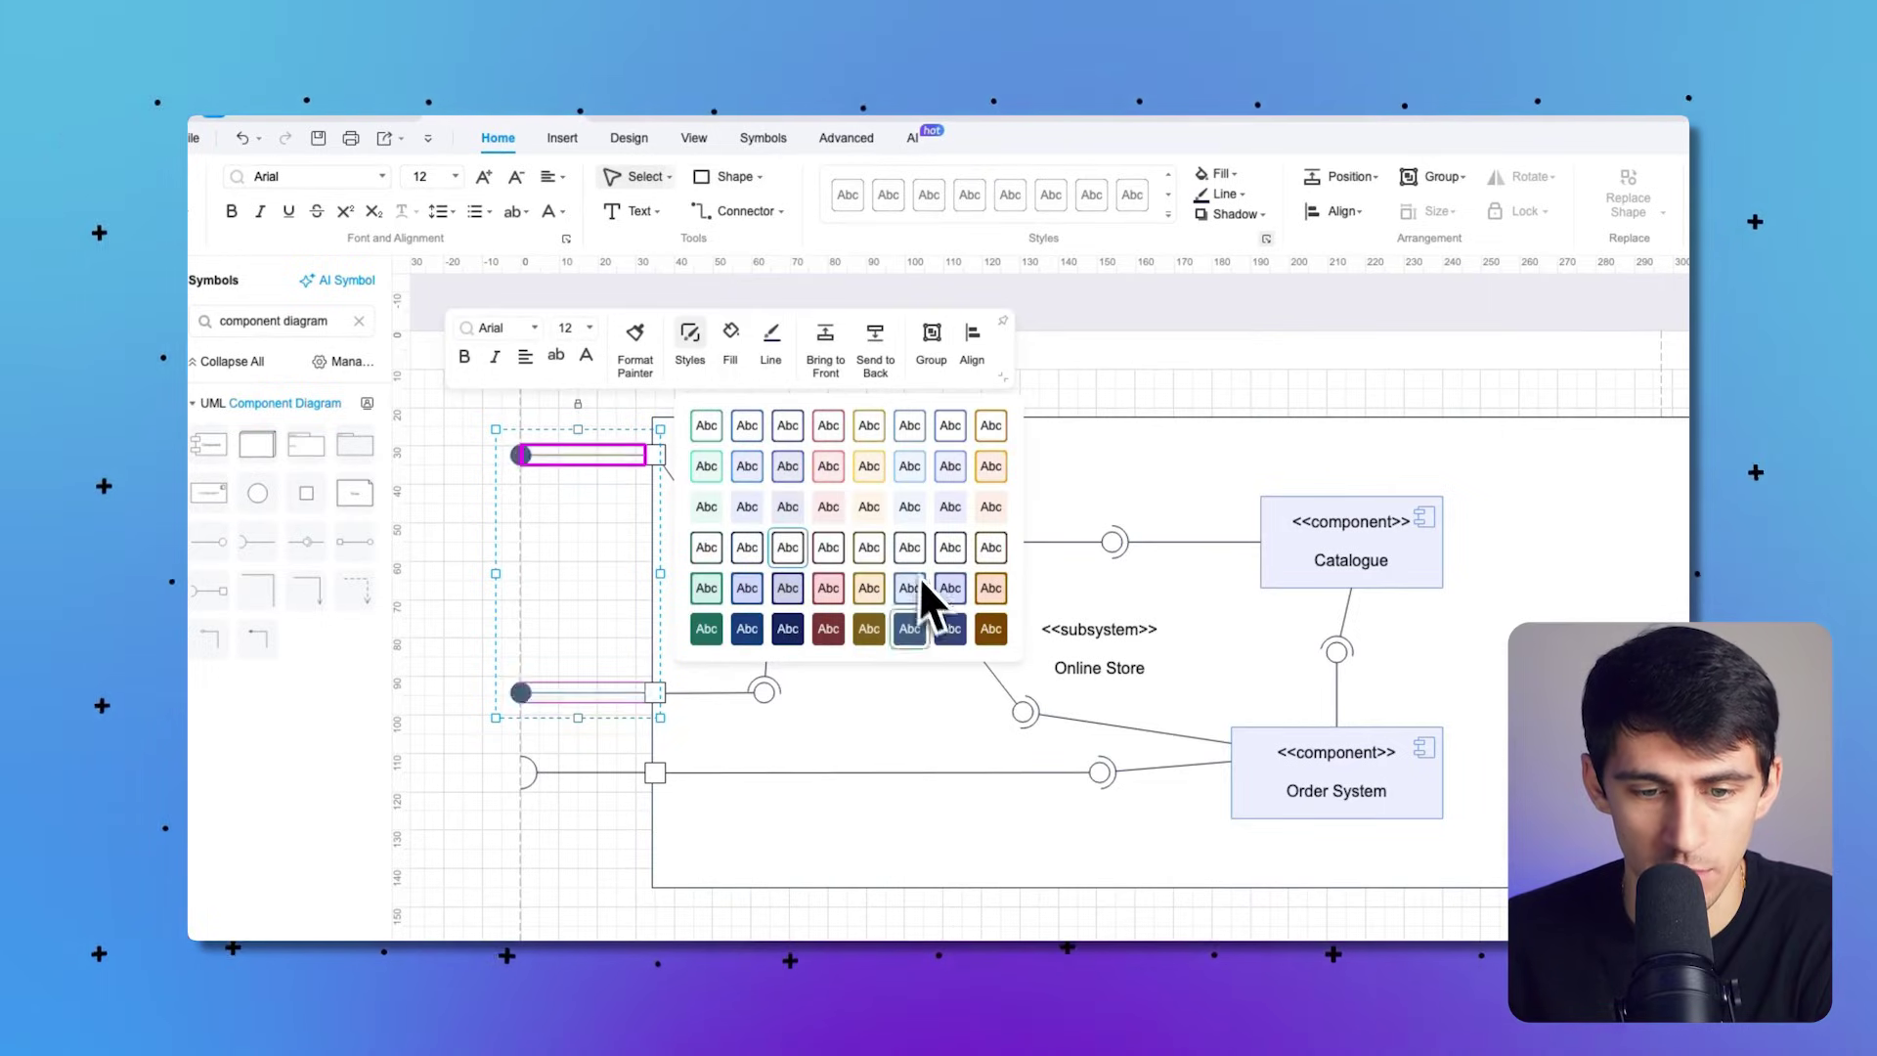
click(990, 506)
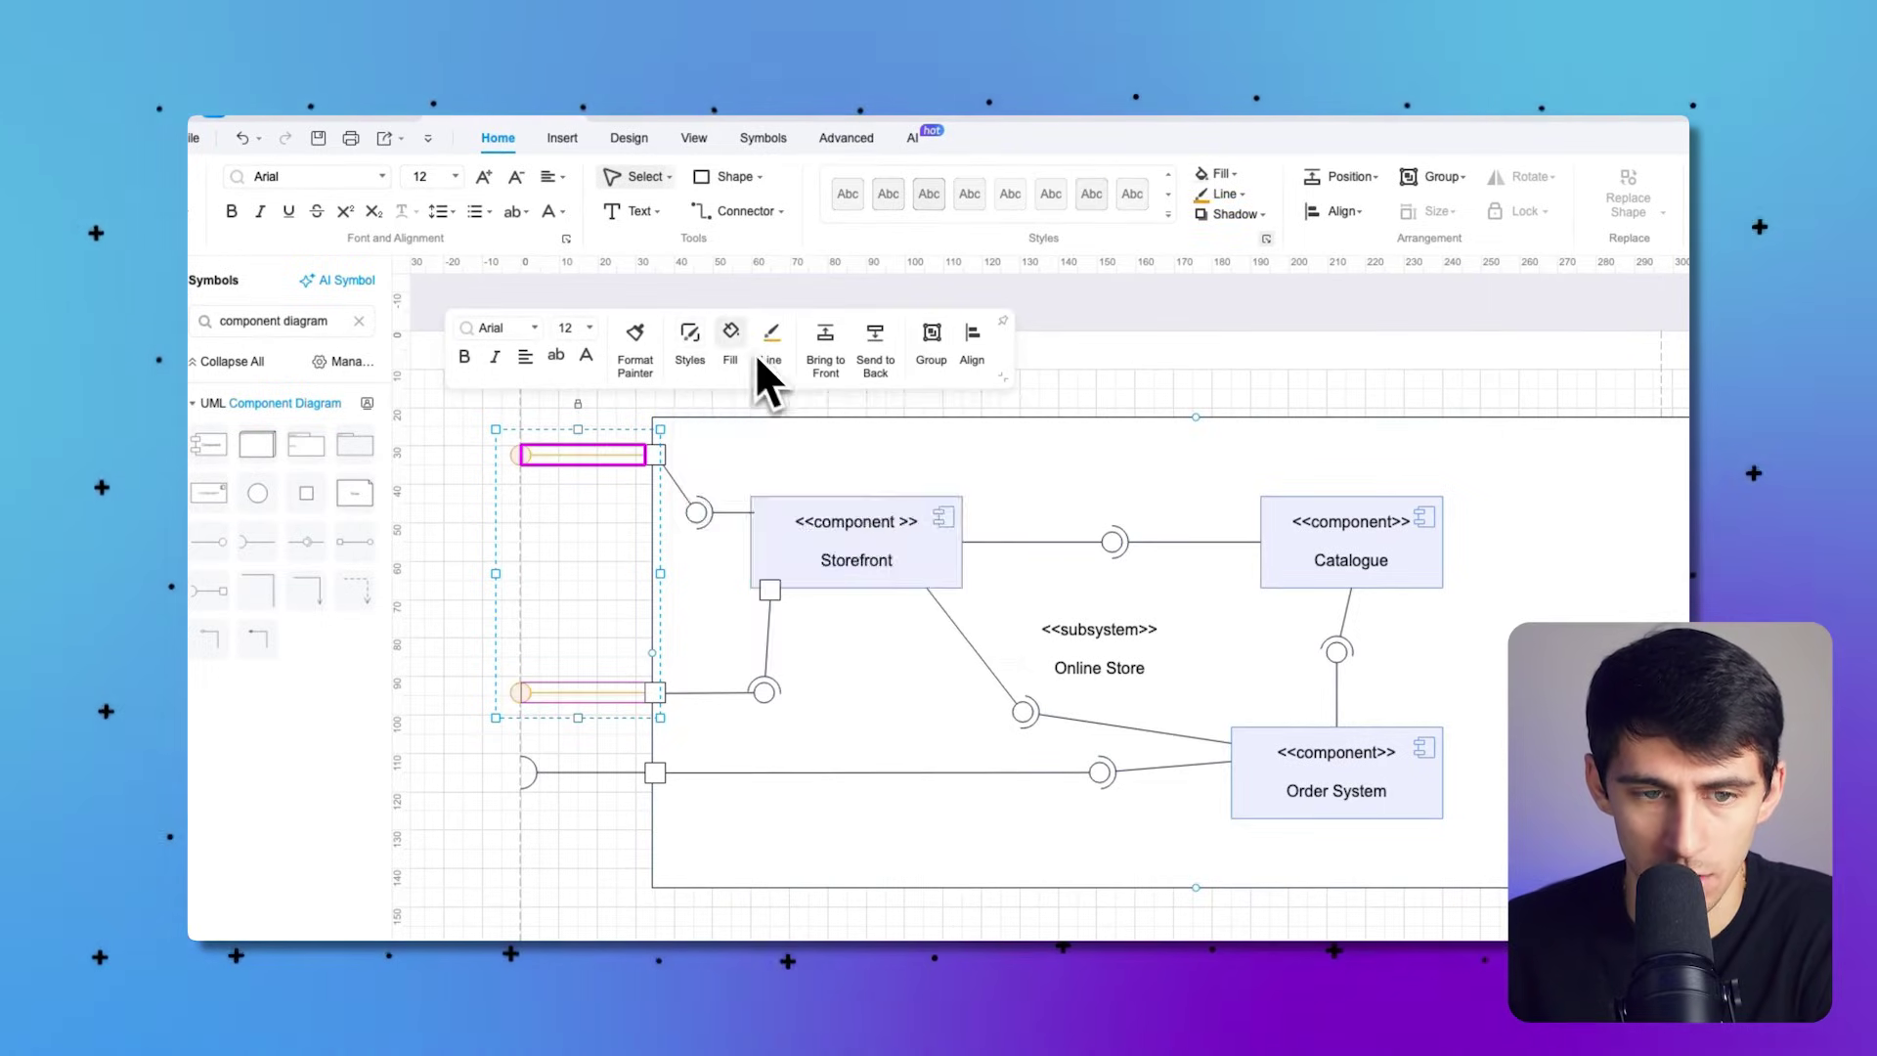
click(692, 337)
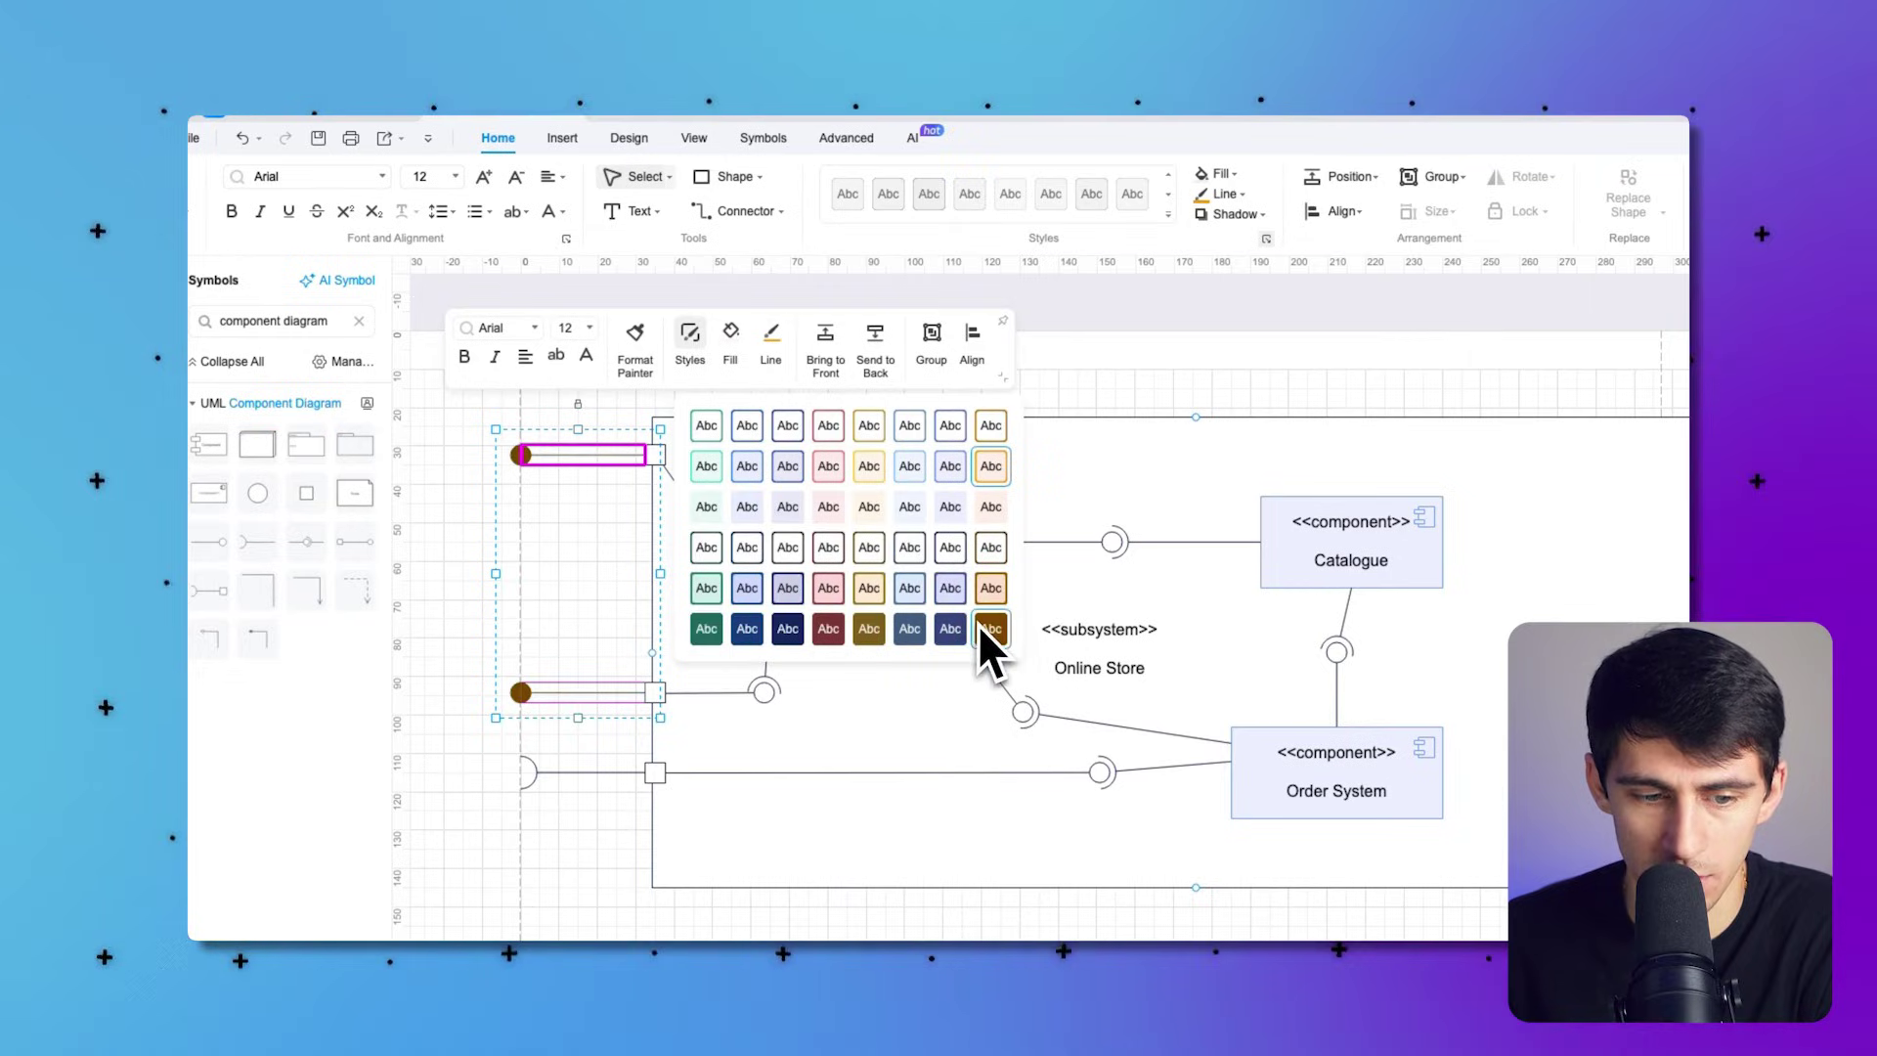
click(953, 628)
click(626, 589)
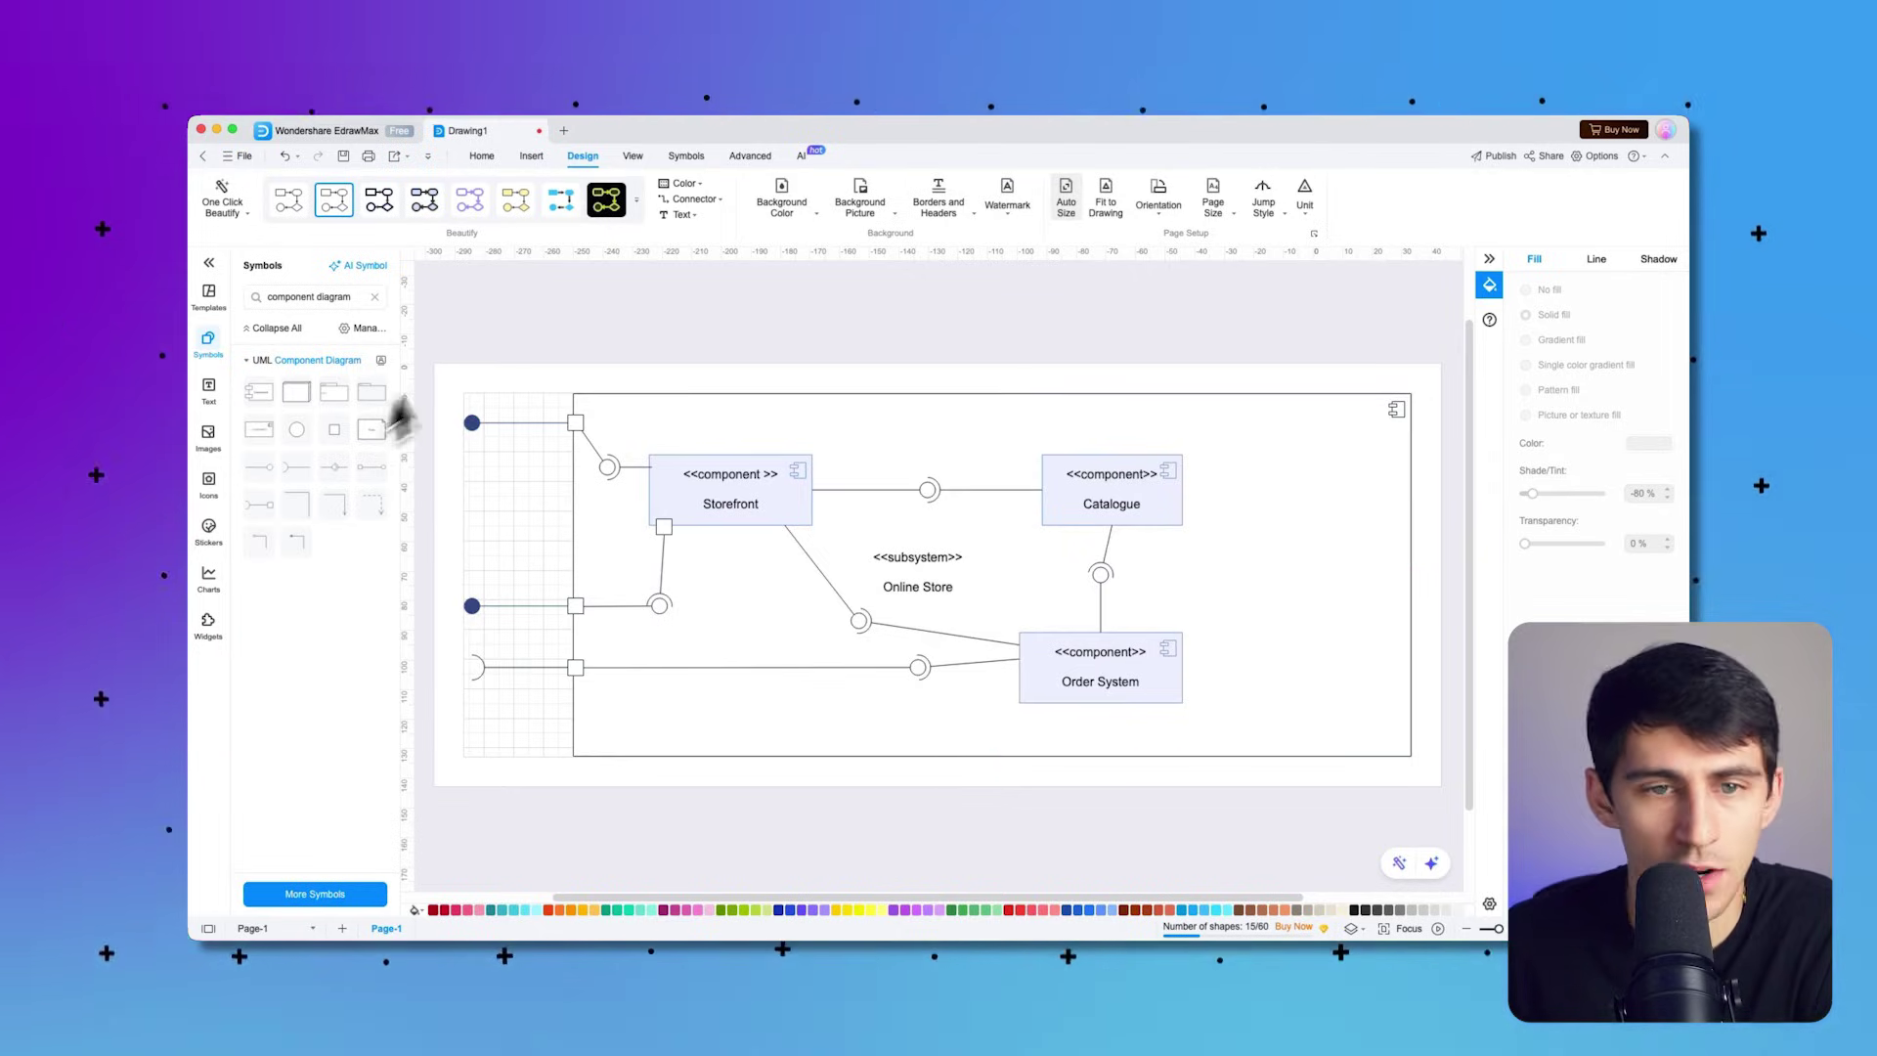
Step: Return from Drawing1 to the Home page's uml template search results
click(632, 155)
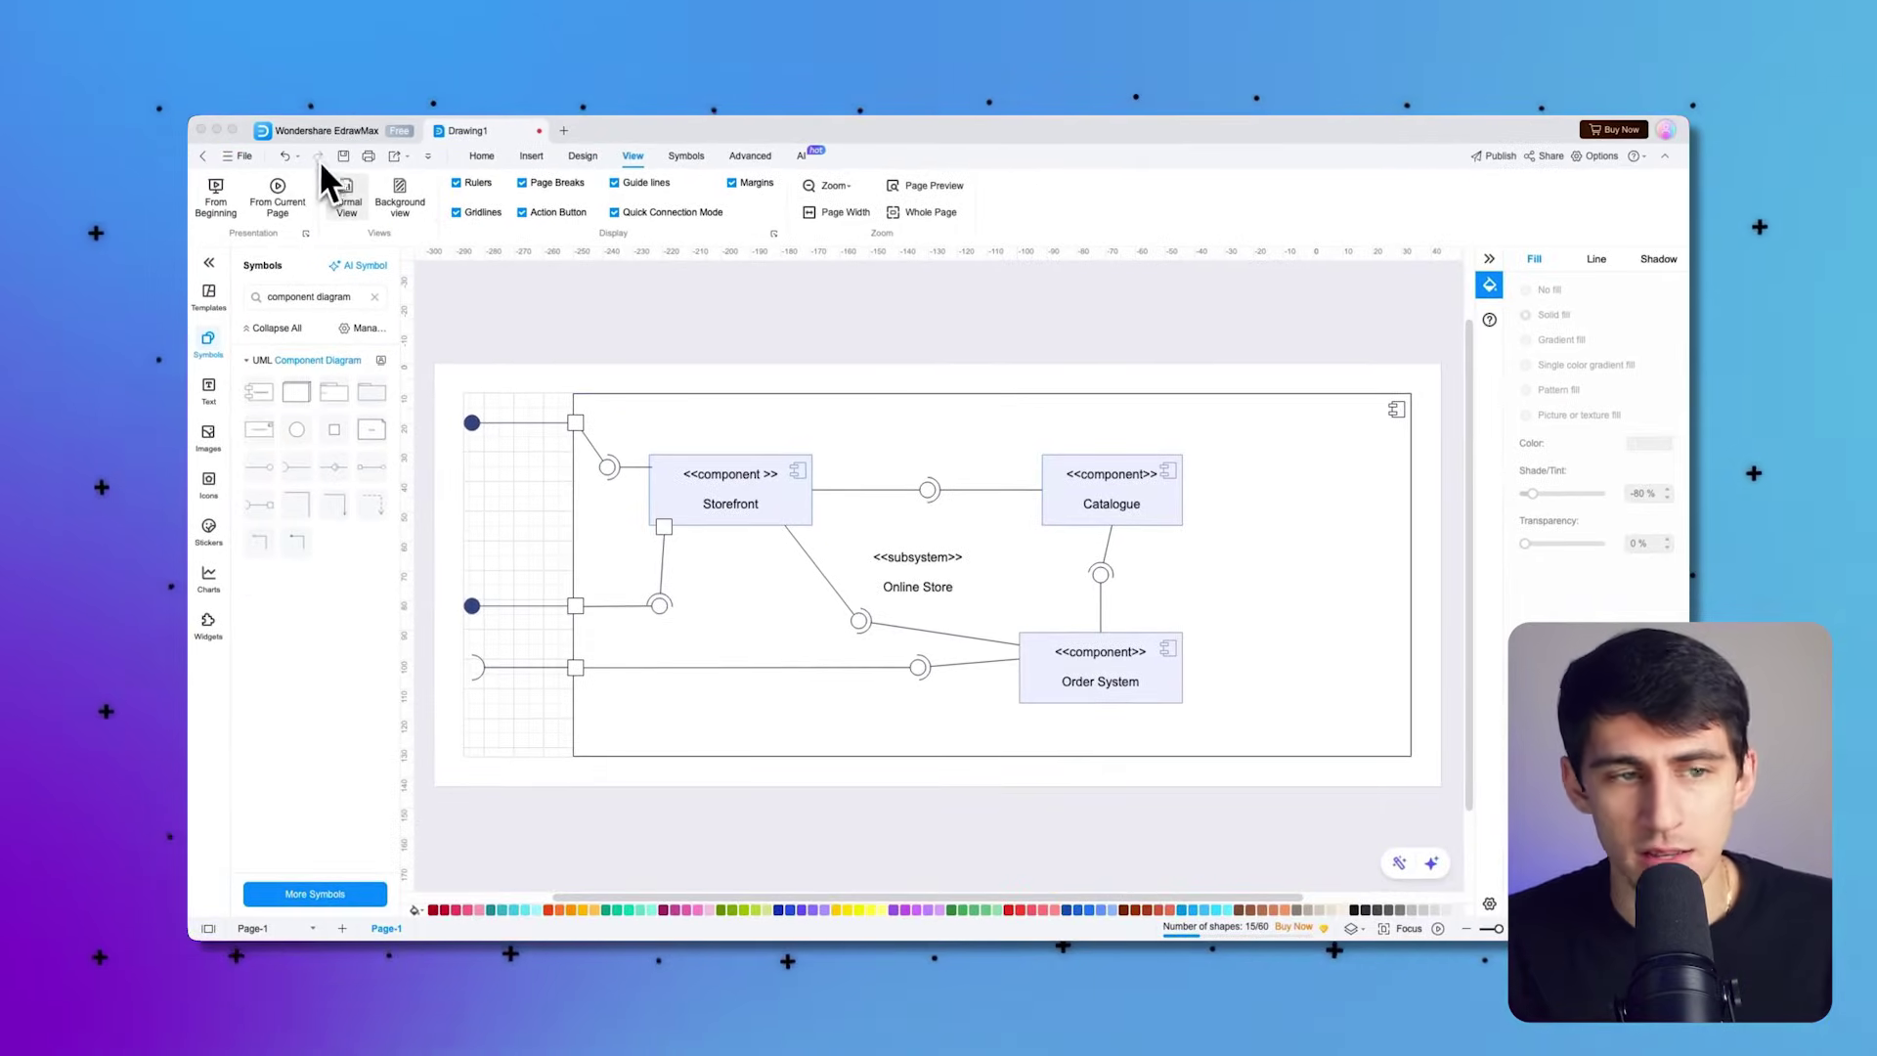
click(325, 131)
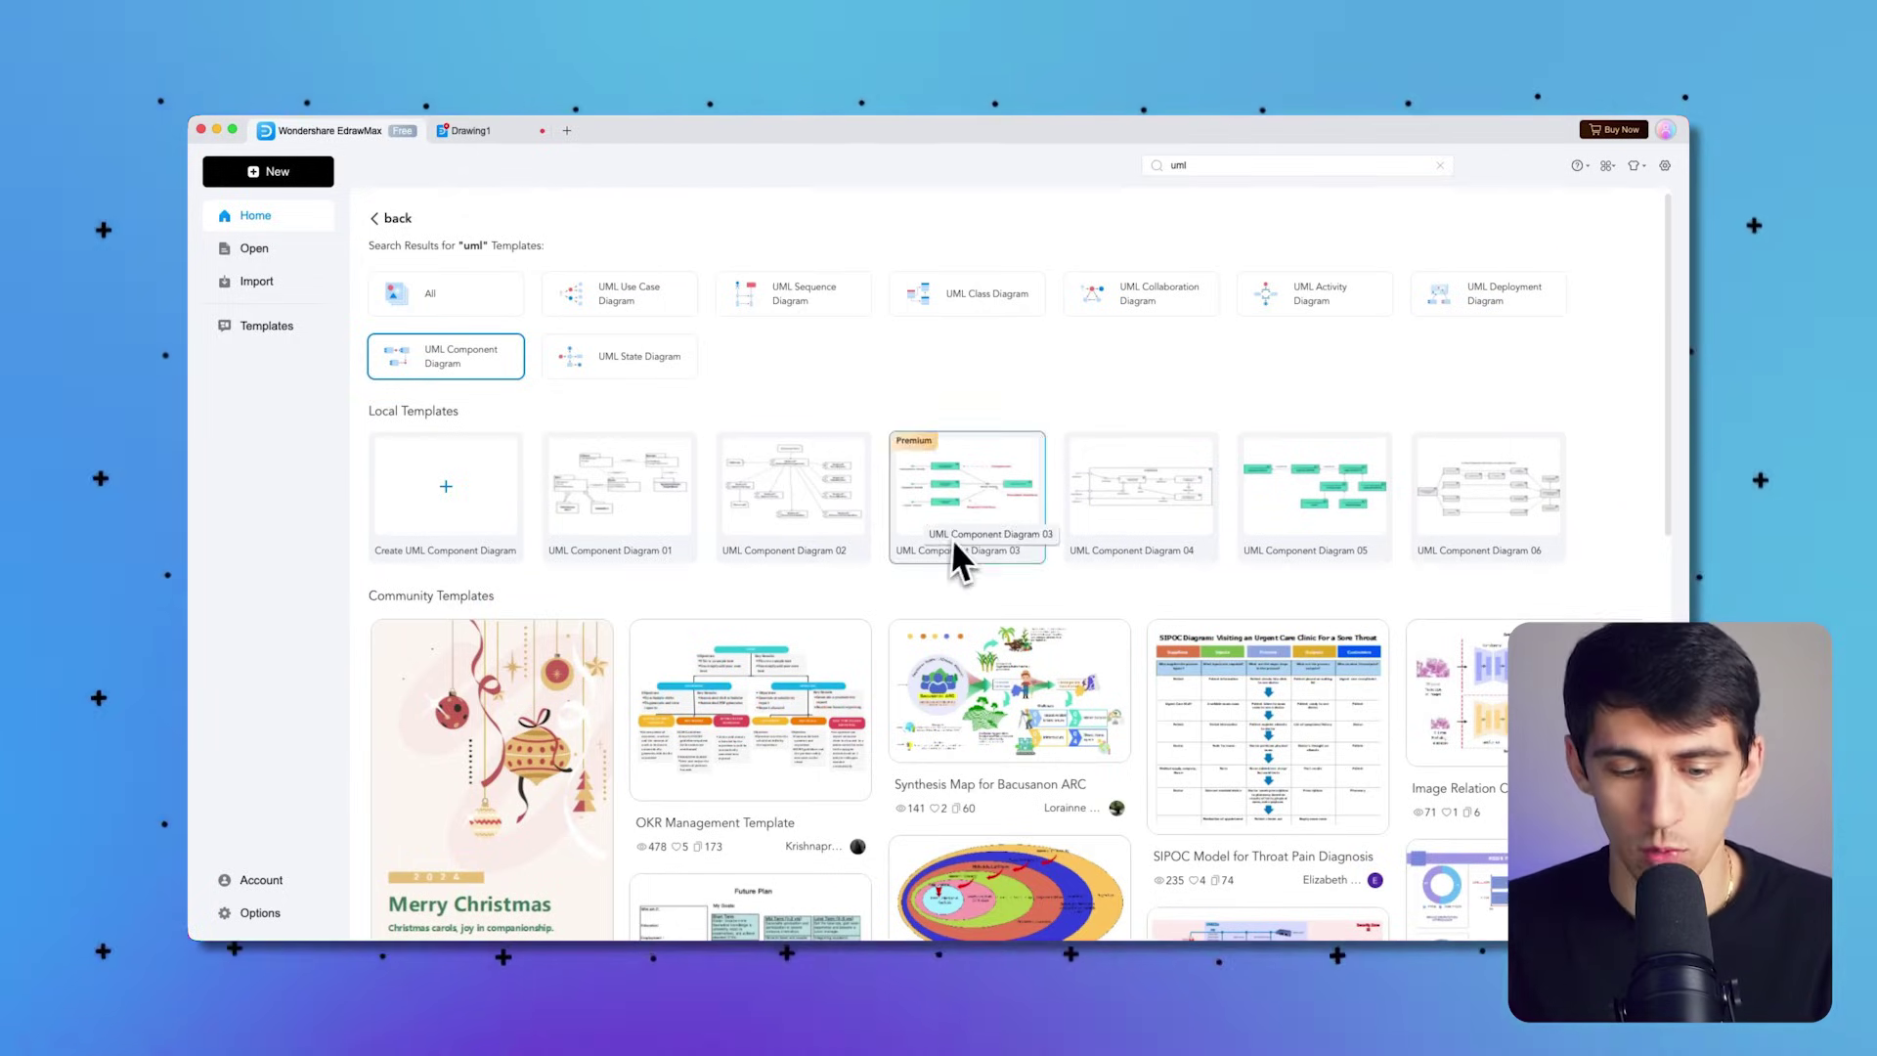
Step: Search the templates (query 'sequencee') and open the insurance claim UML sequence diagram template
click(1264, 164)
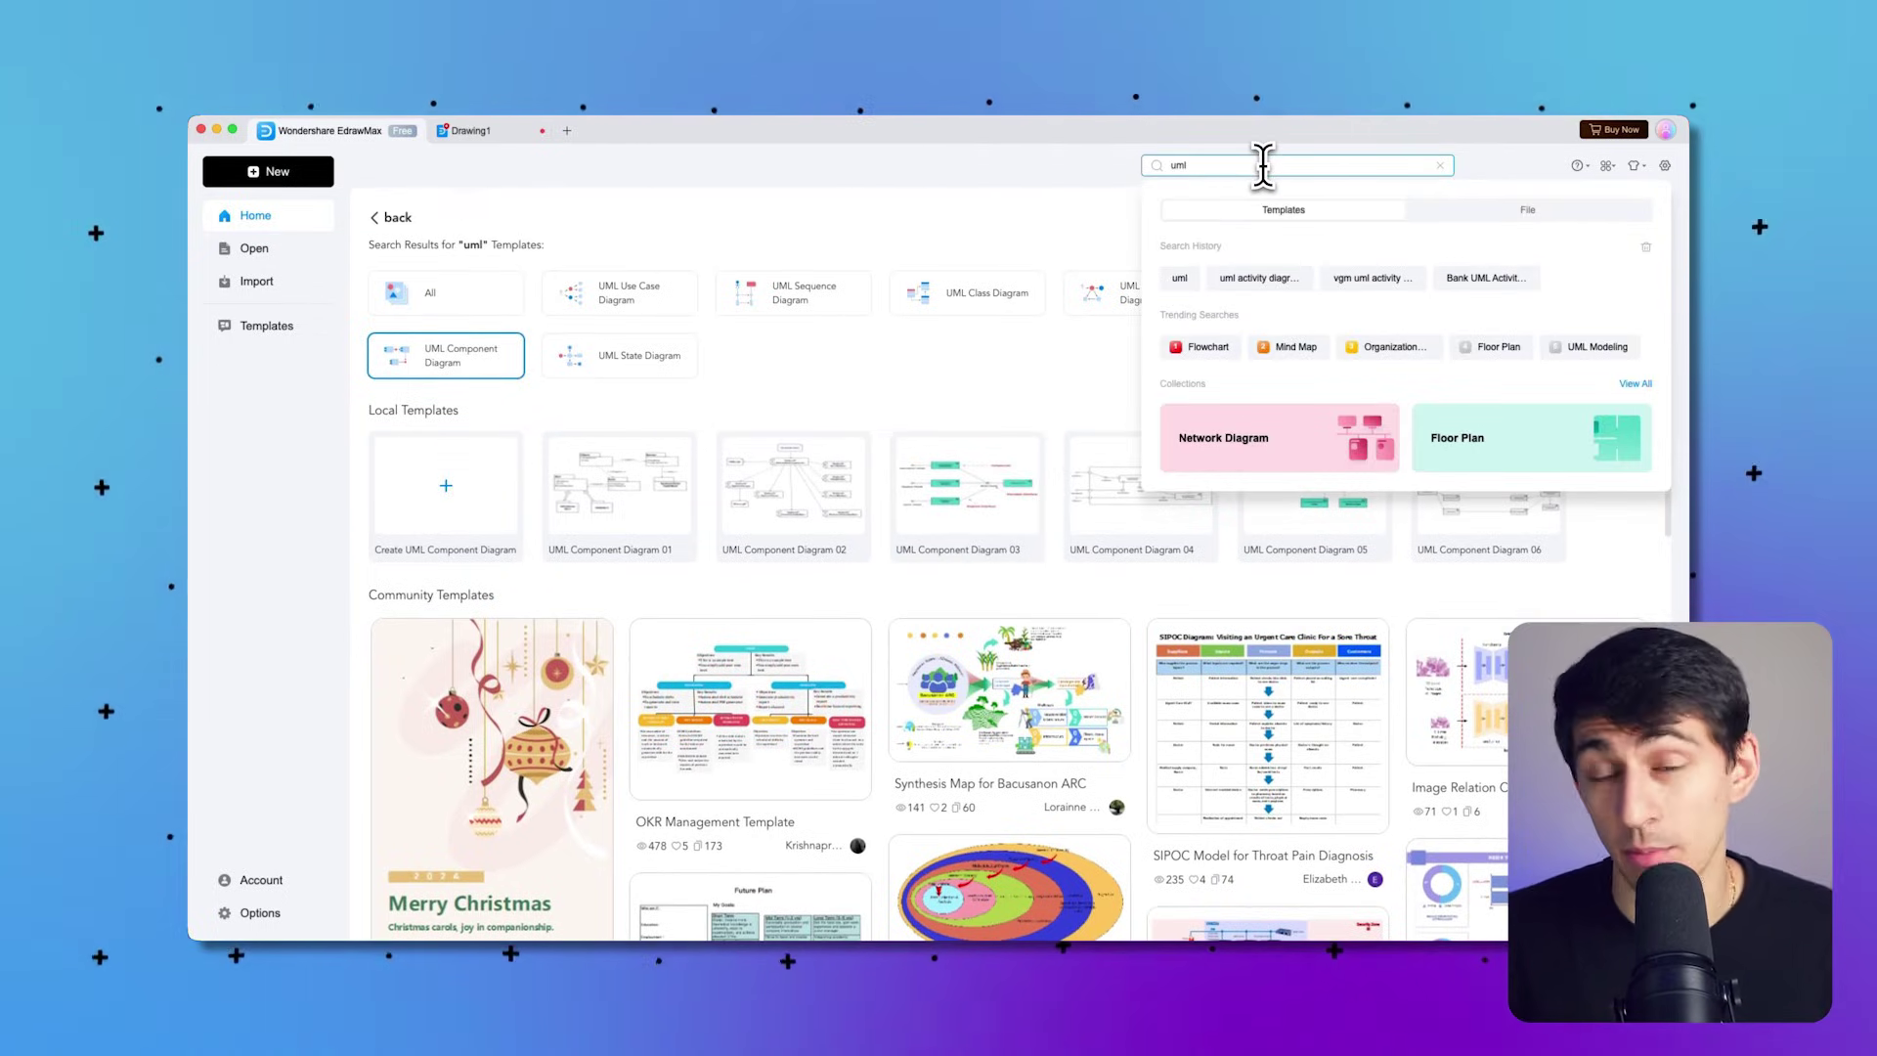
text(sequence)
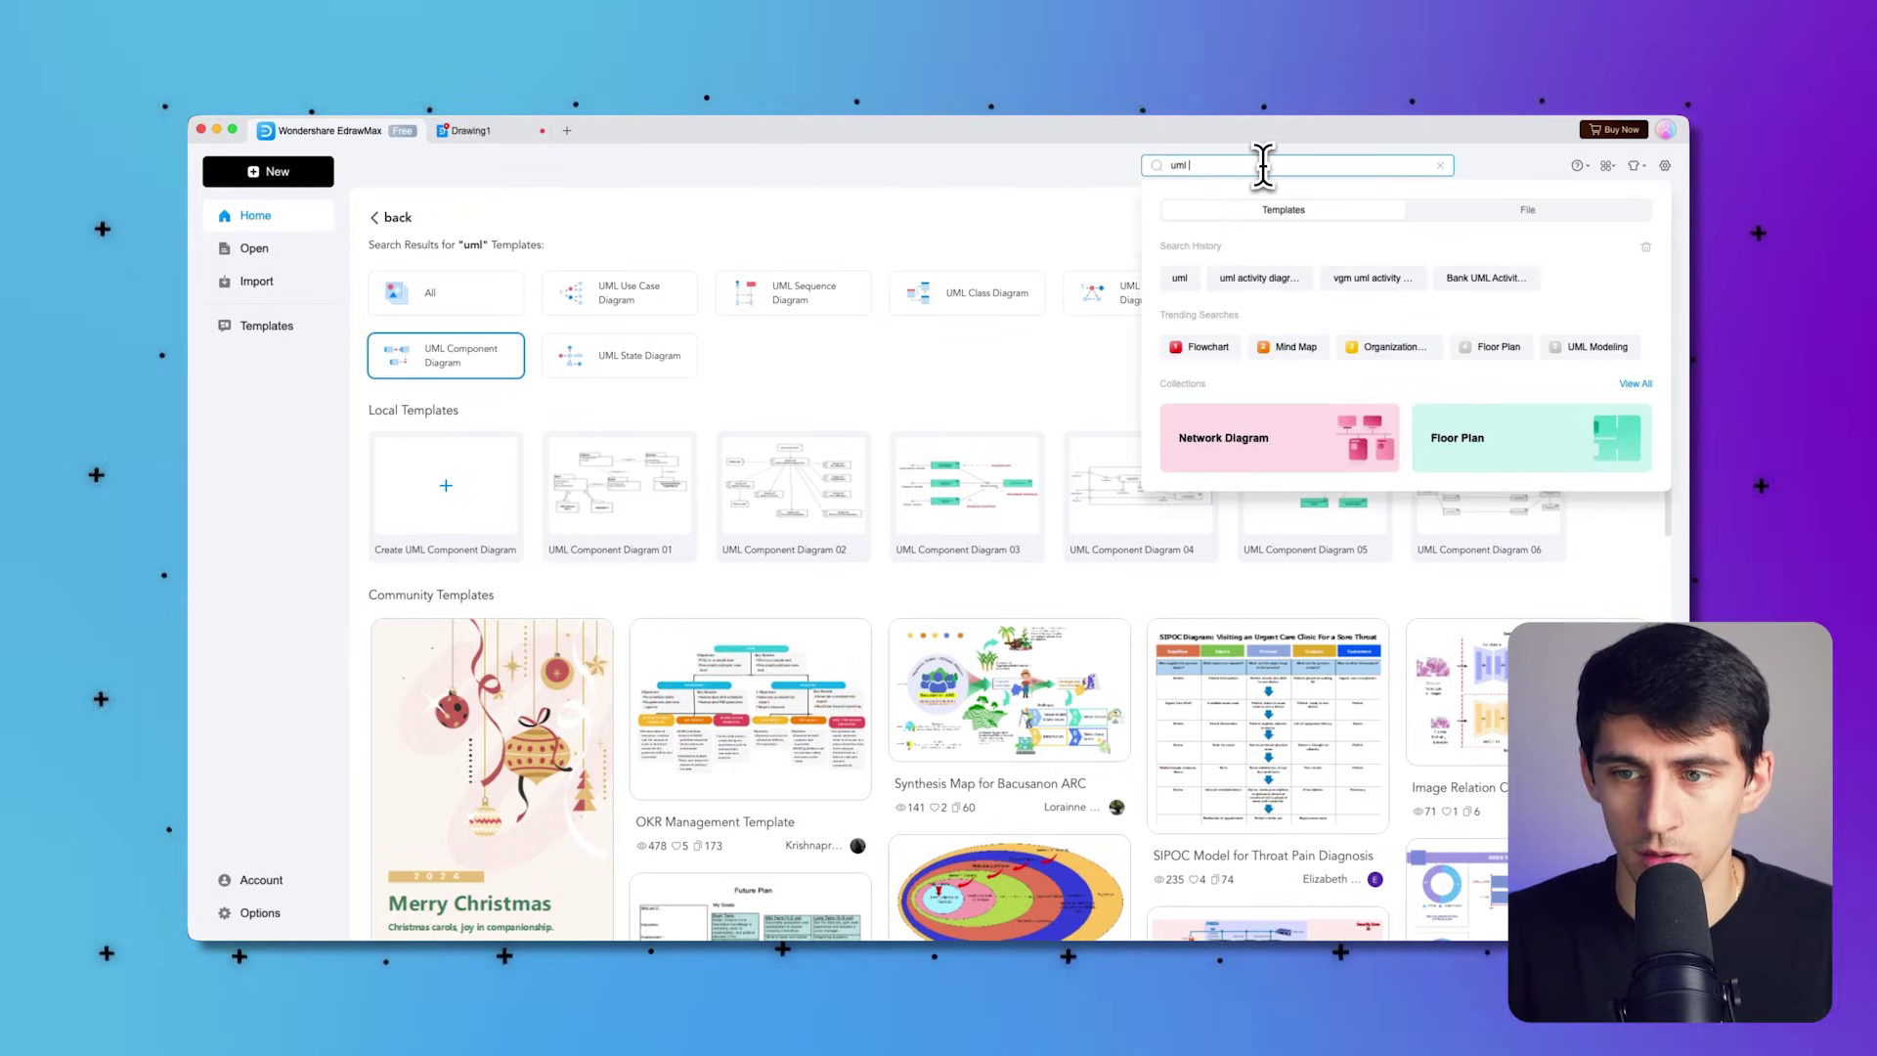
text(e)
key(Return)
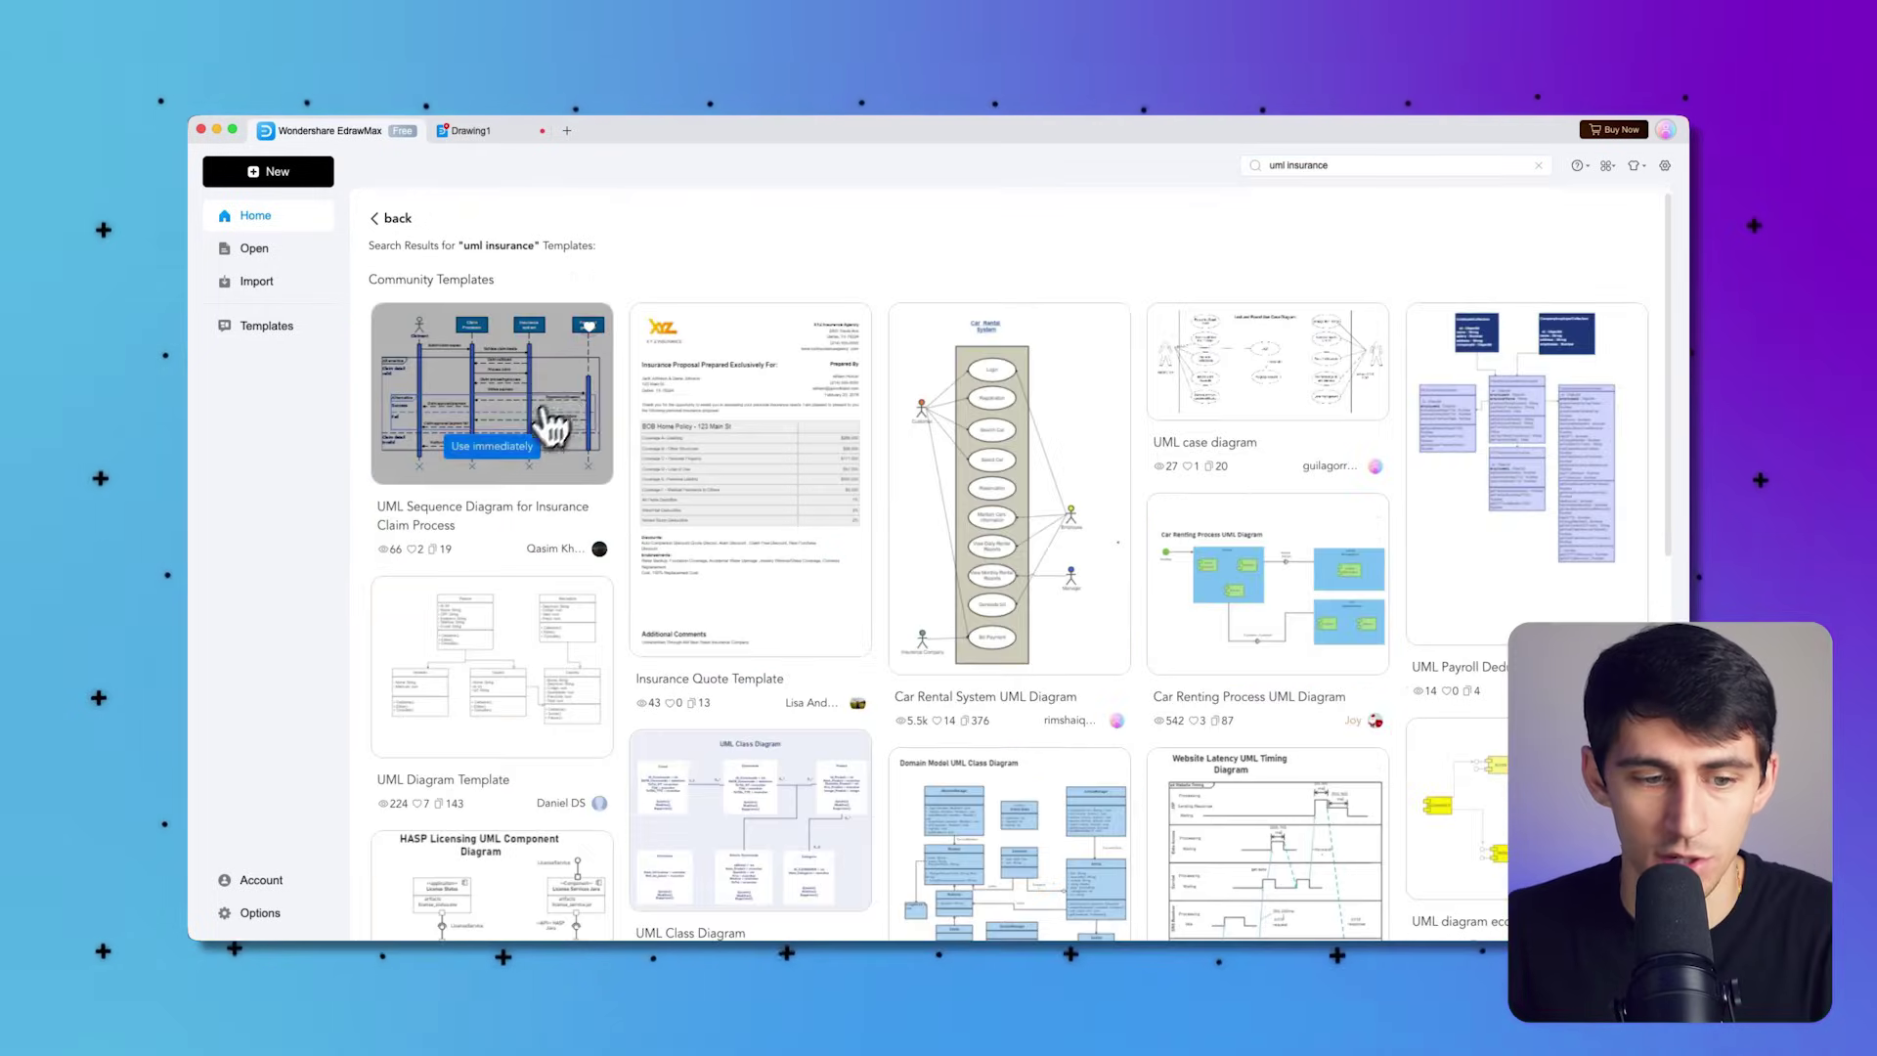
click(499, 454)
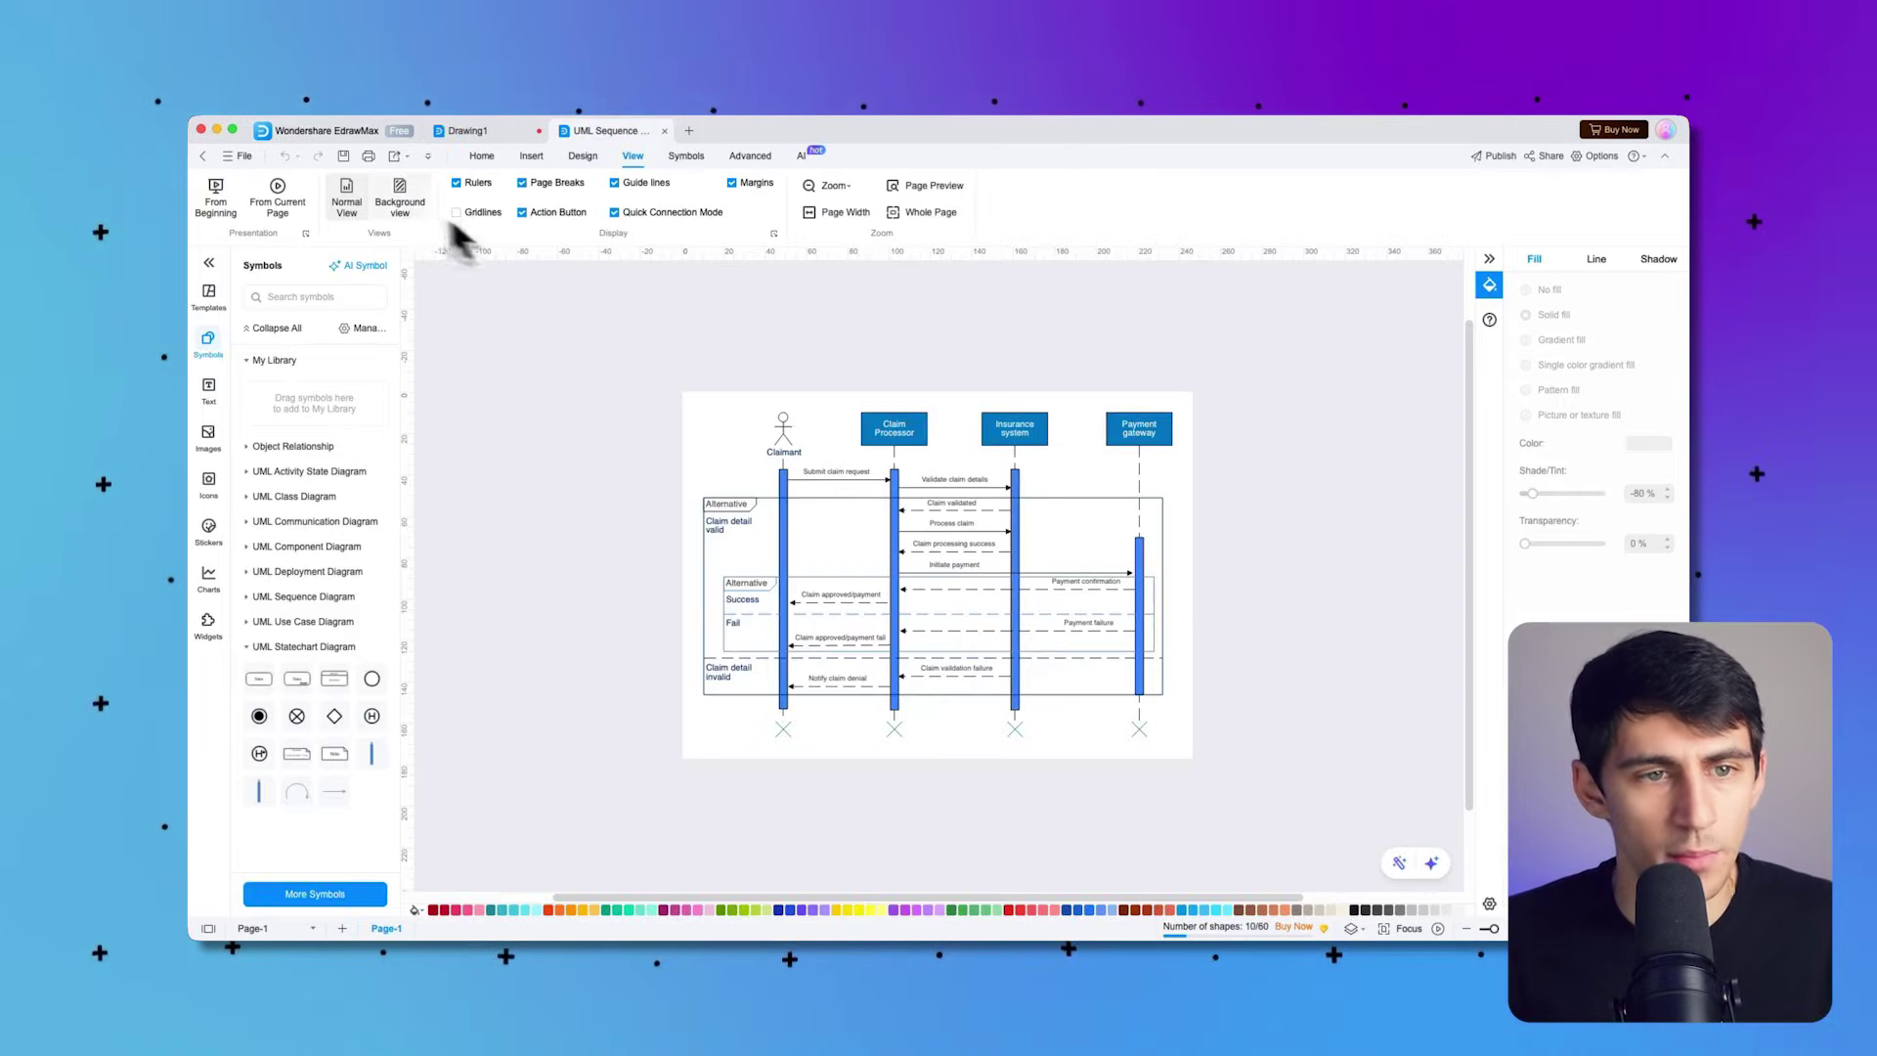
Step: Open the Car Rental System use case template from the Home results and zoom out
click(473, 131)
click(325, 131)
mouse_move(1114, 489)
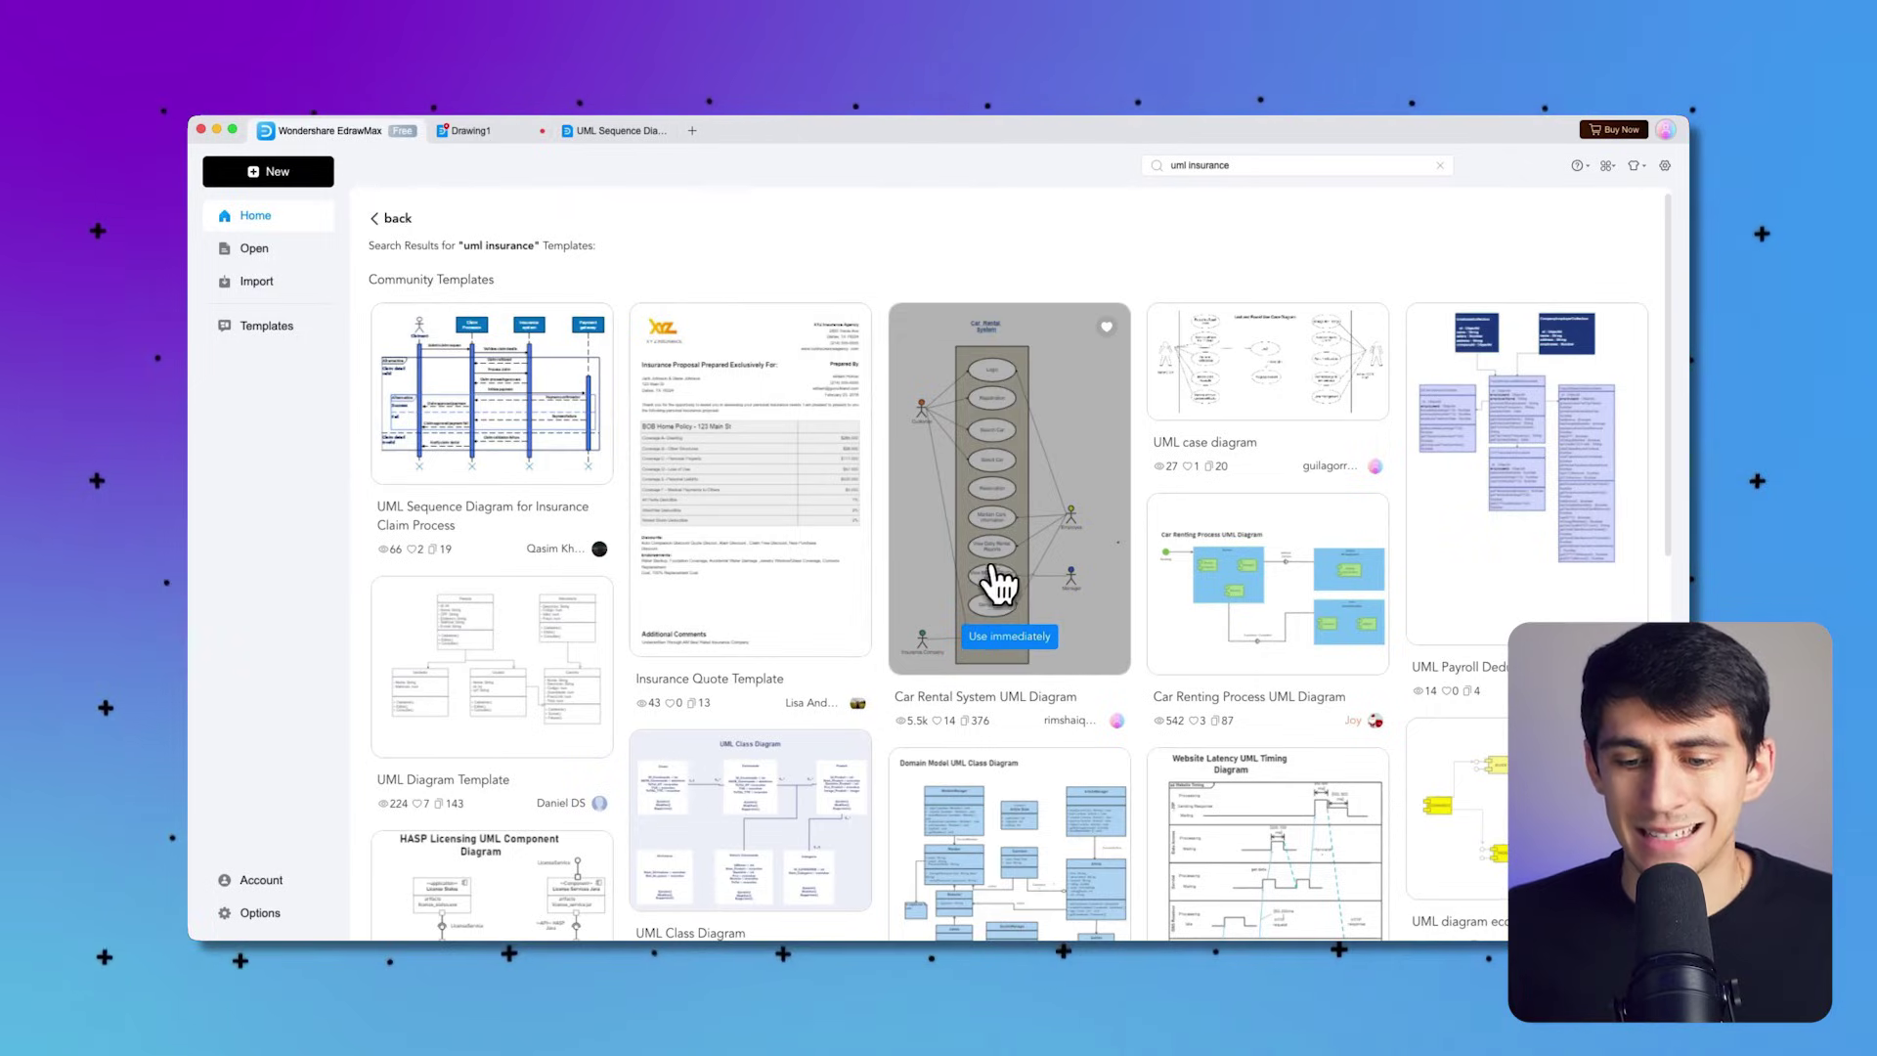
click(977, 489)
scroll(1122, 503, down, 5)
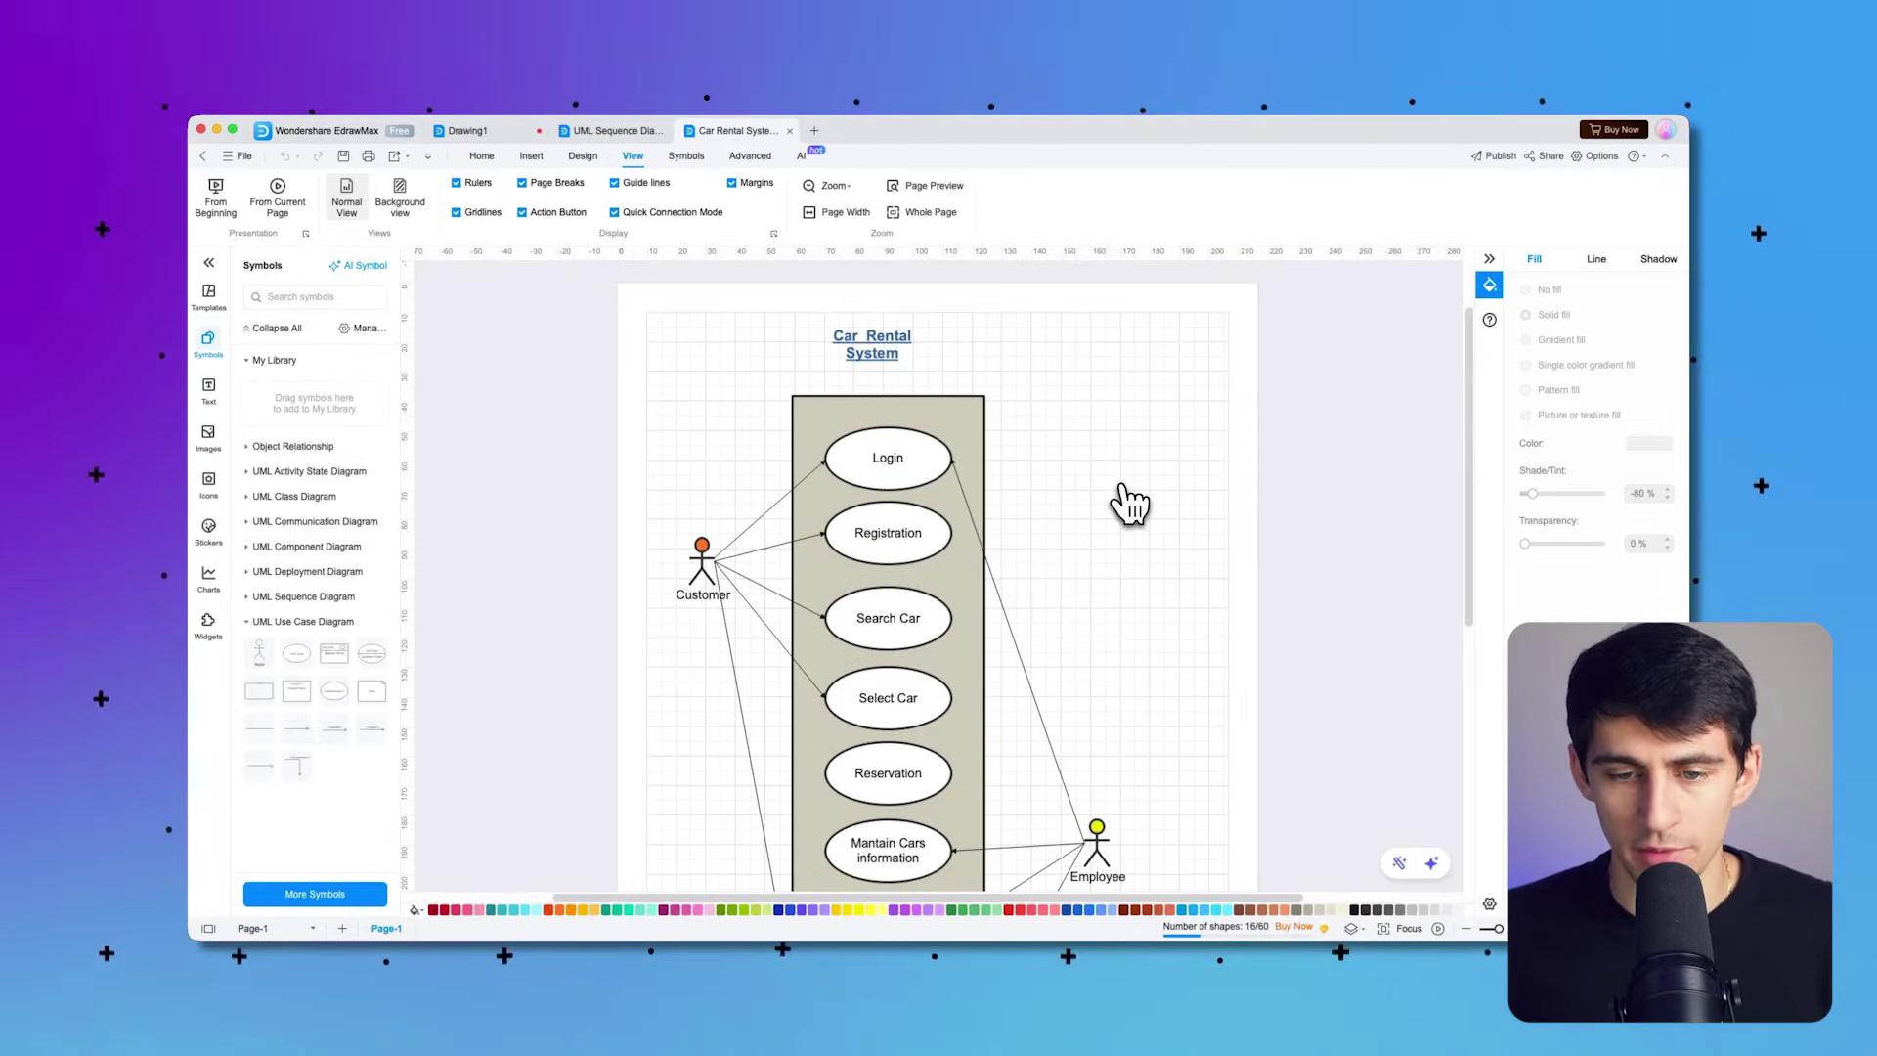